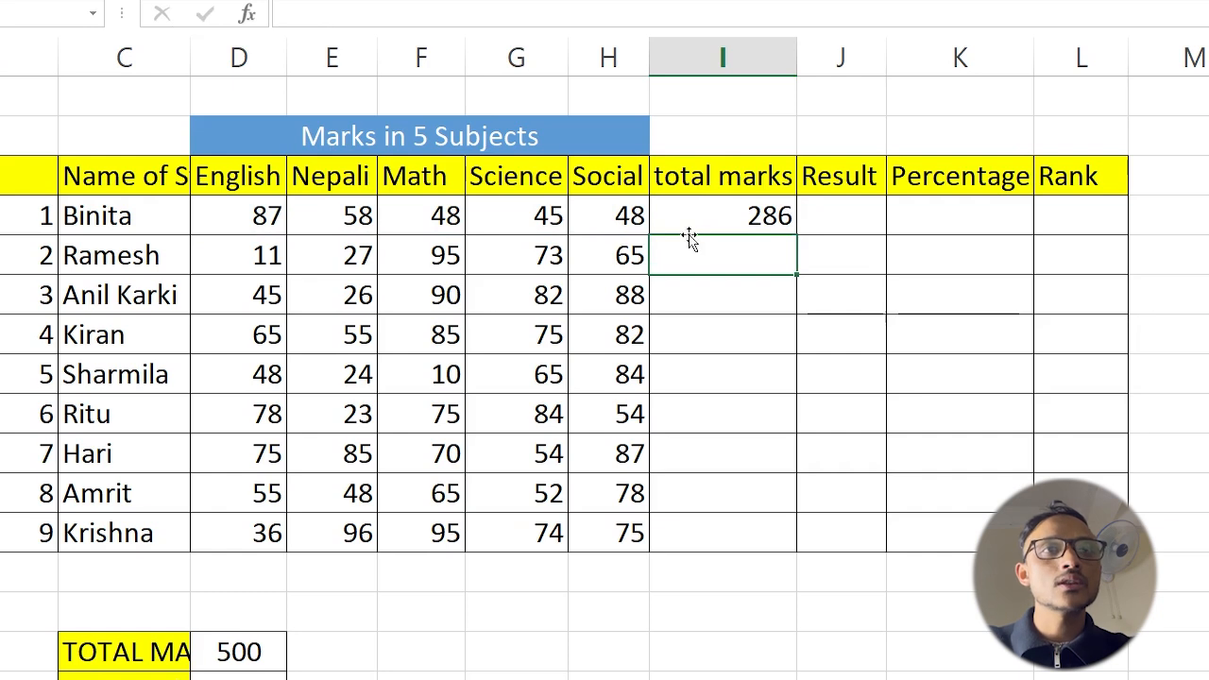
# Copy the total marks formula from I4 down through I12 for all students and inspect the copied formula in I5
pyautogui.click(765, 215)
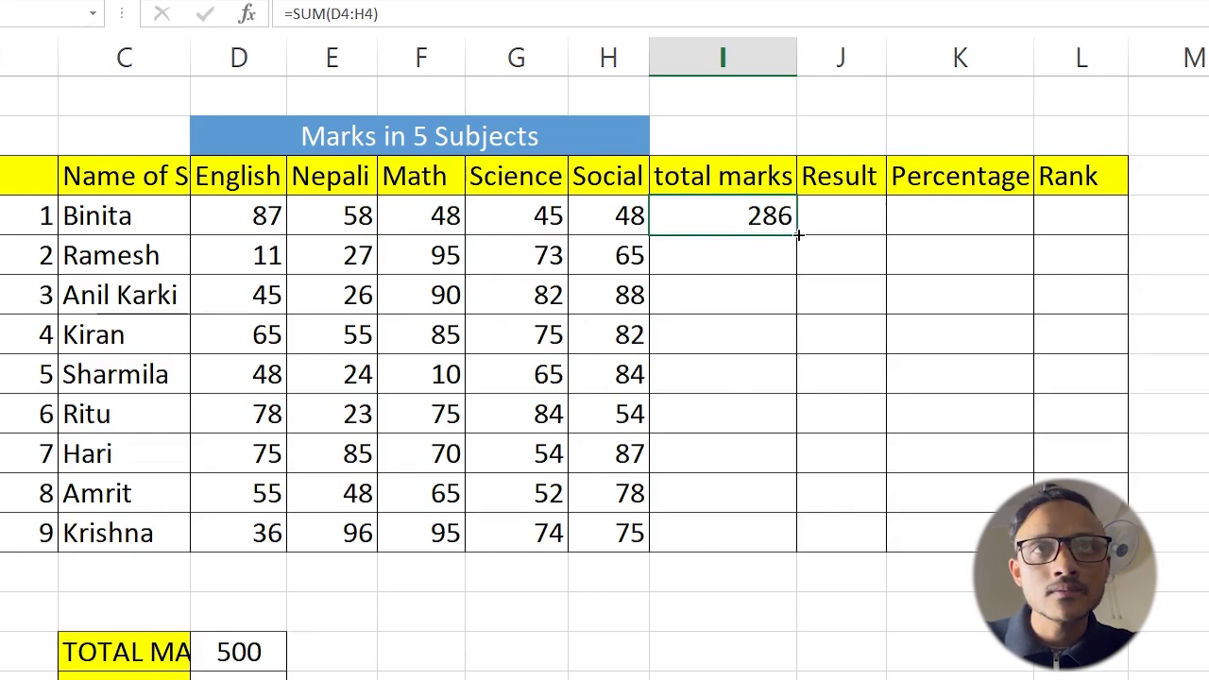
pyautogui.moveTo(798, 235); pyautogui.dragTo(800, 559)
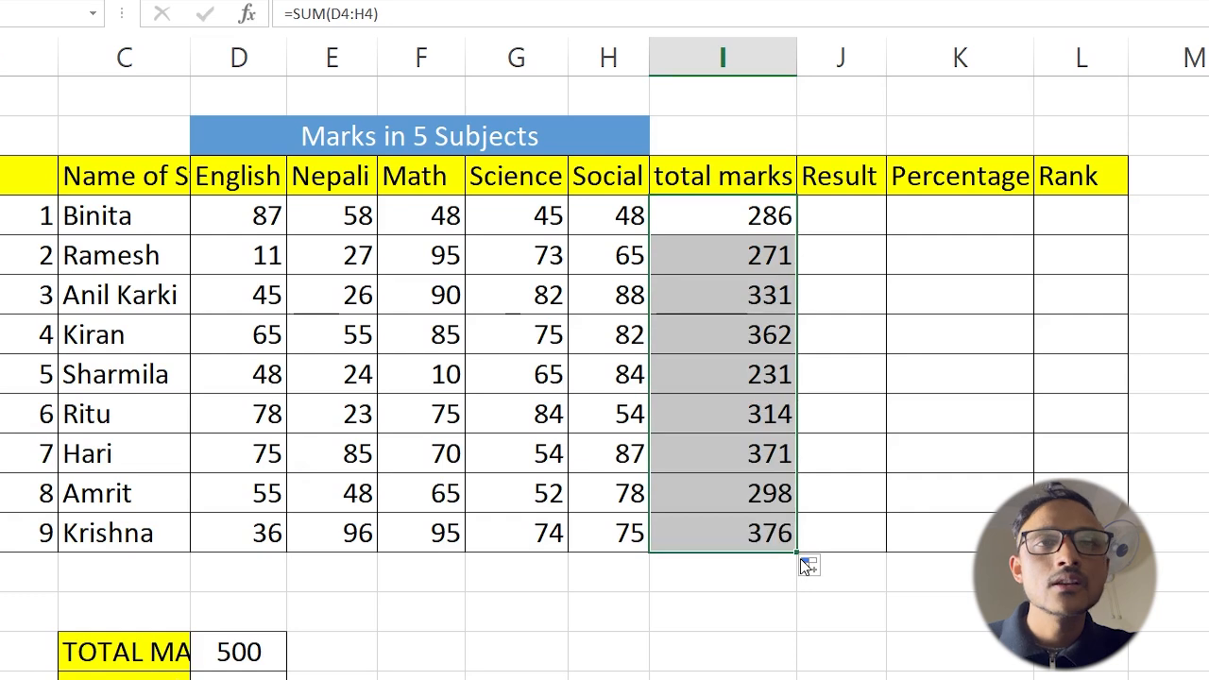
pyautogui.click(747, 247)
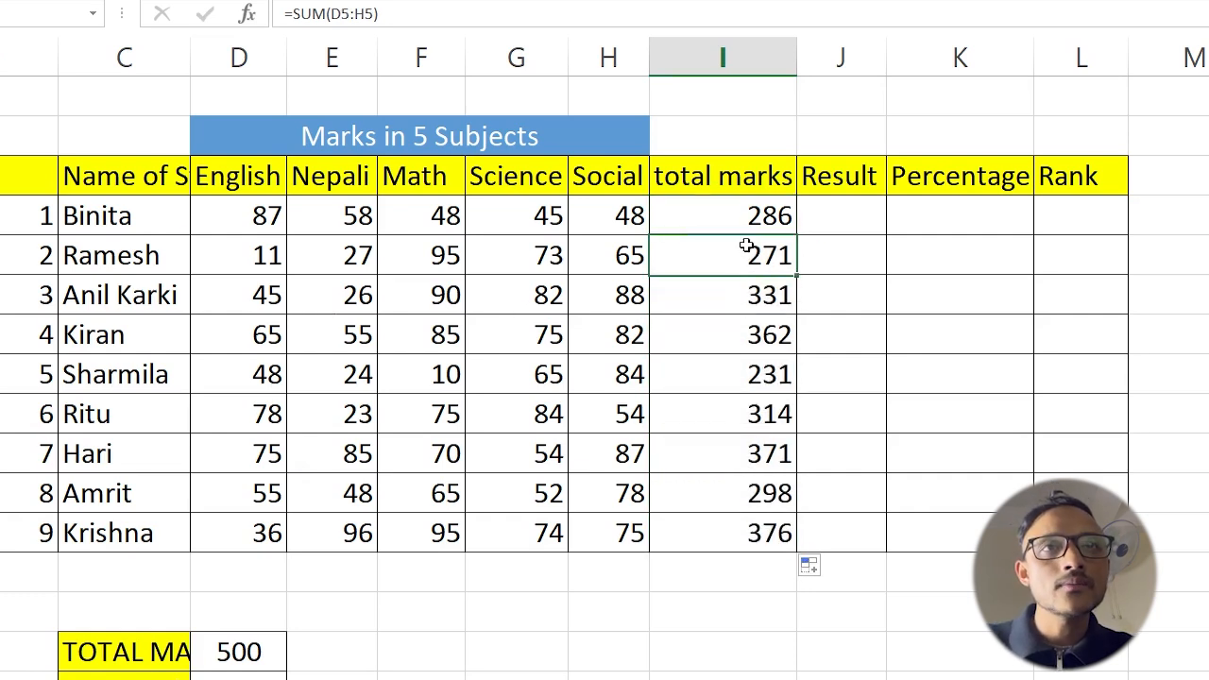
pyautogui.doubleClick(732, 247)
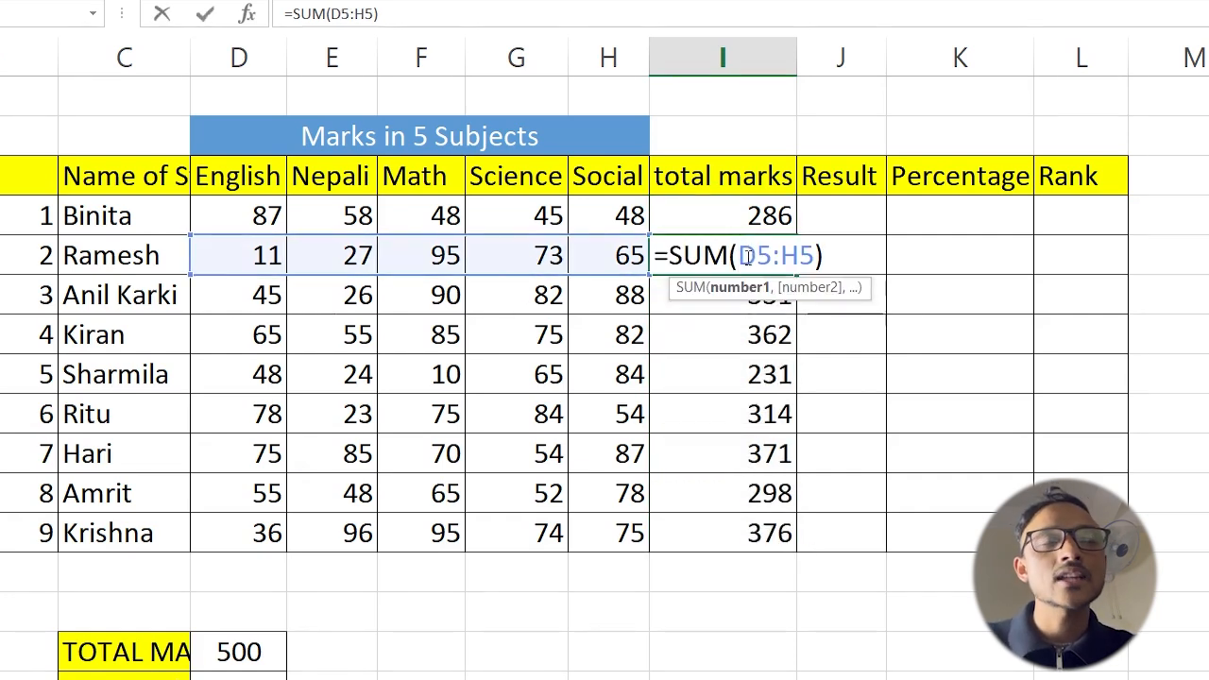
pyautogui.press('Return')
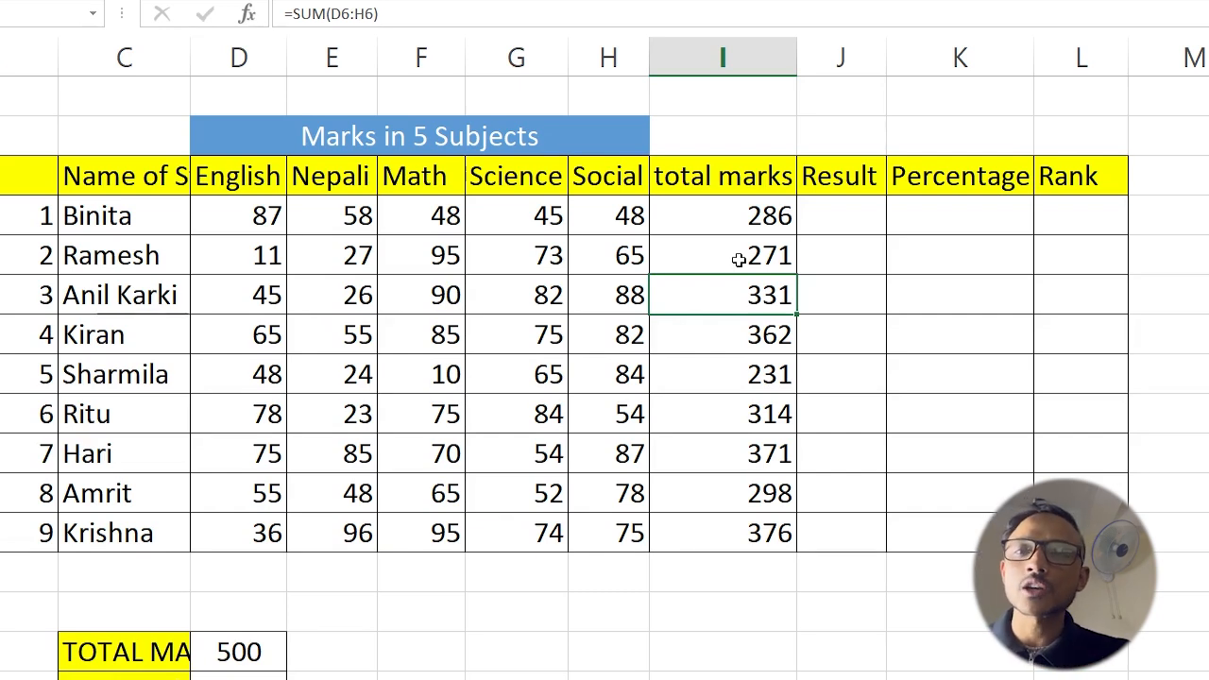
pyautogui.click(238, 652)
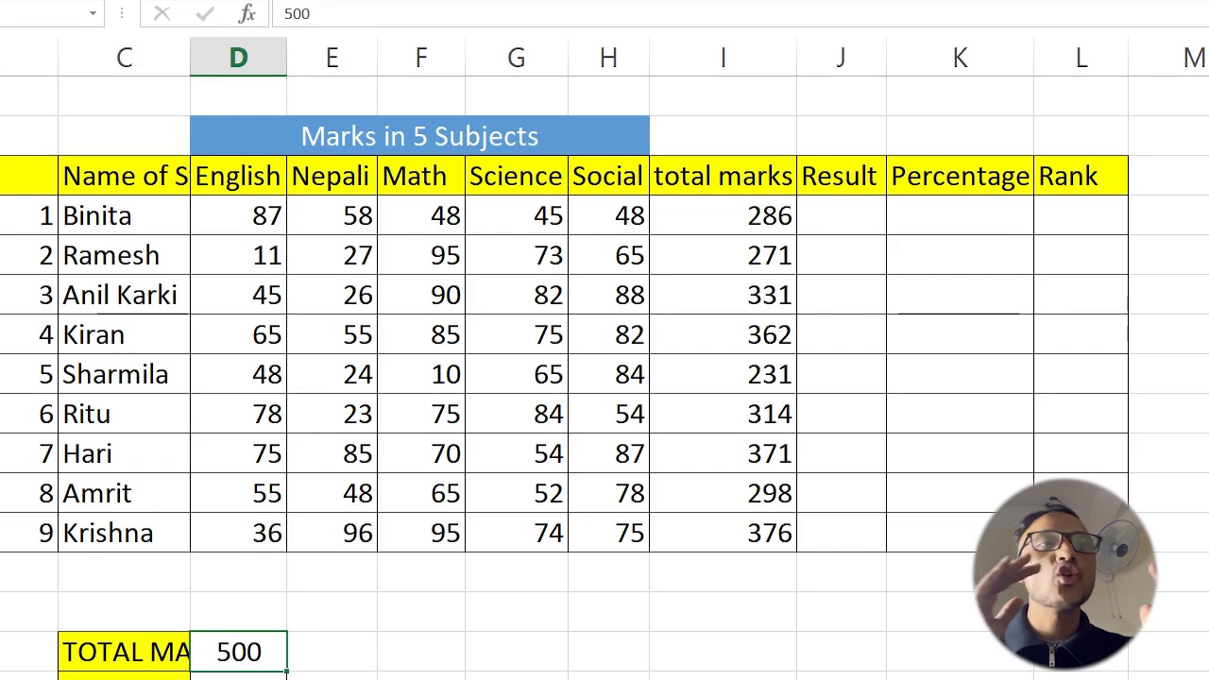
# Start an IF formula in Result cell J4 with a nested AND test whose first condition is D4>=40
pyautogui.click(827, 215)
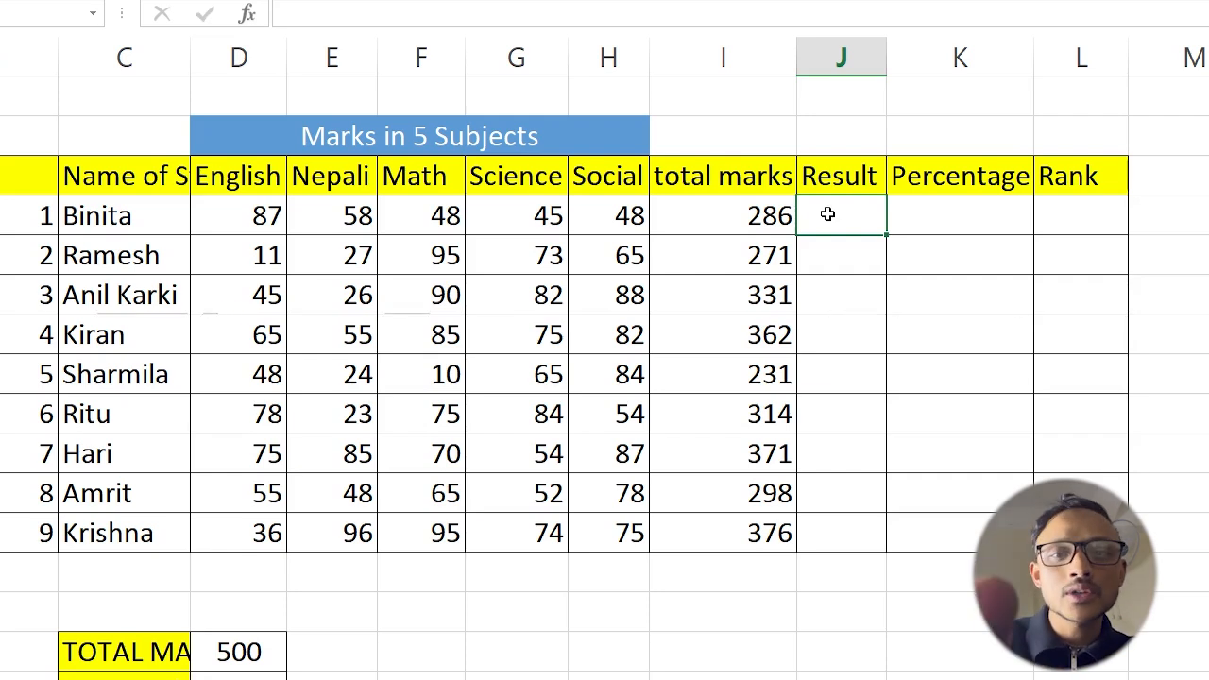
pyautogui.write('=')
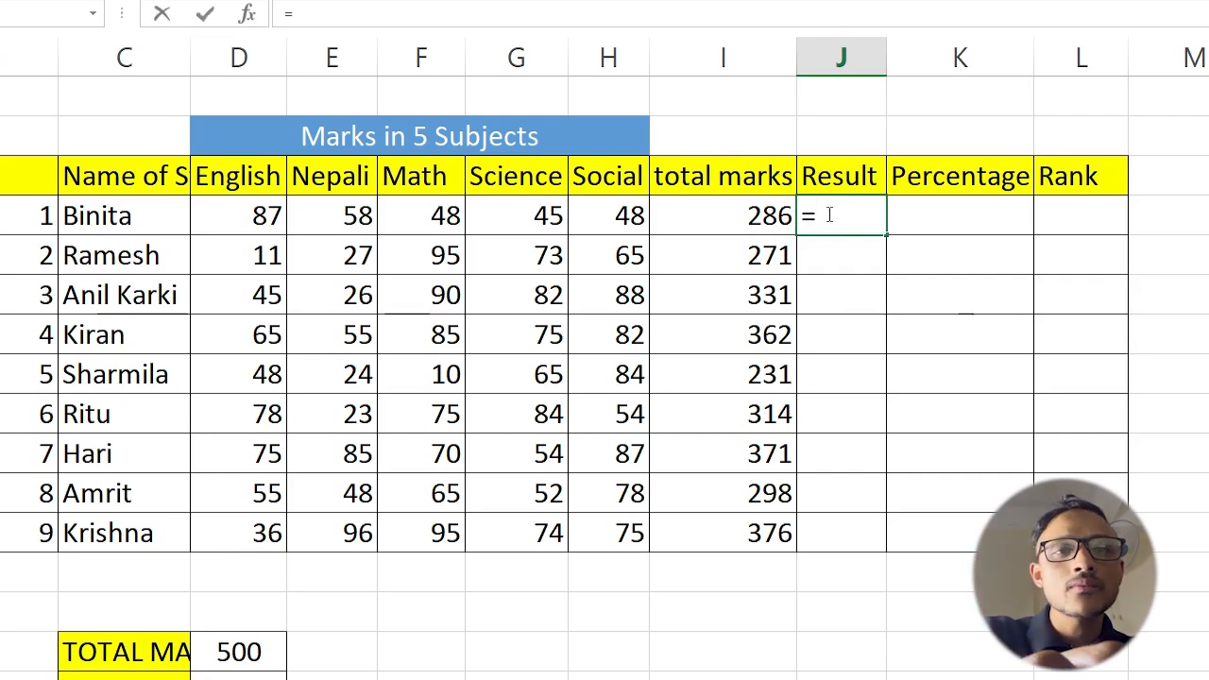
pyautogui.write('if(')
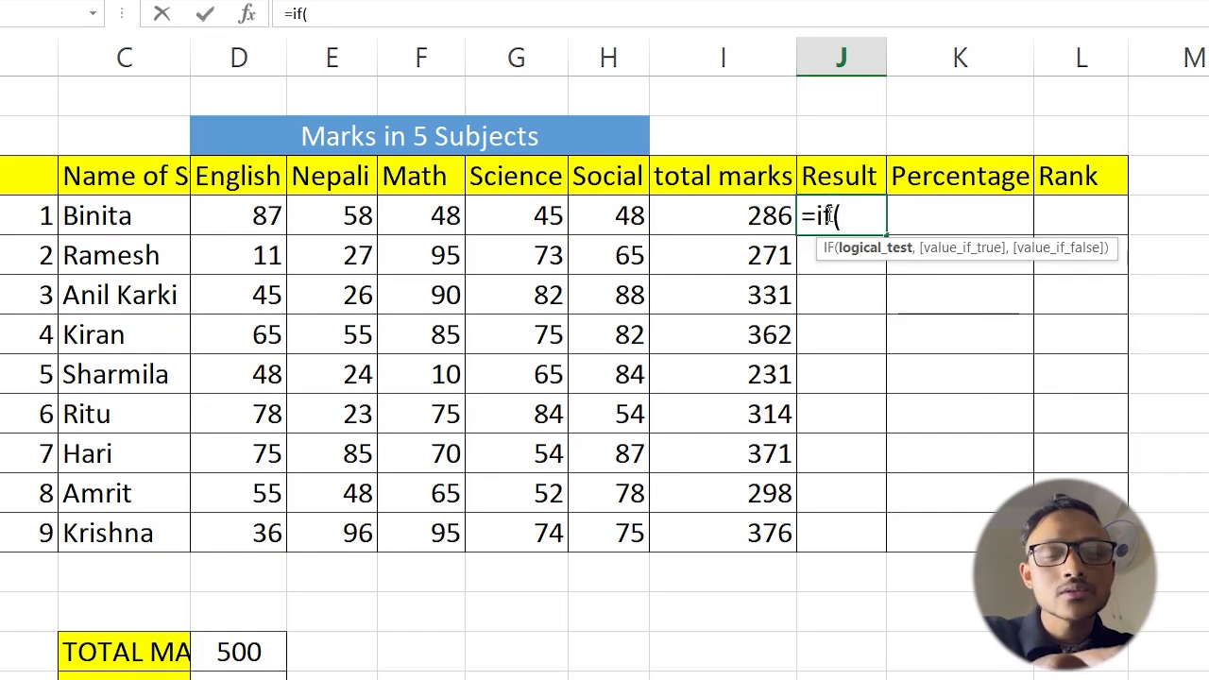
pyautogui.write('and')
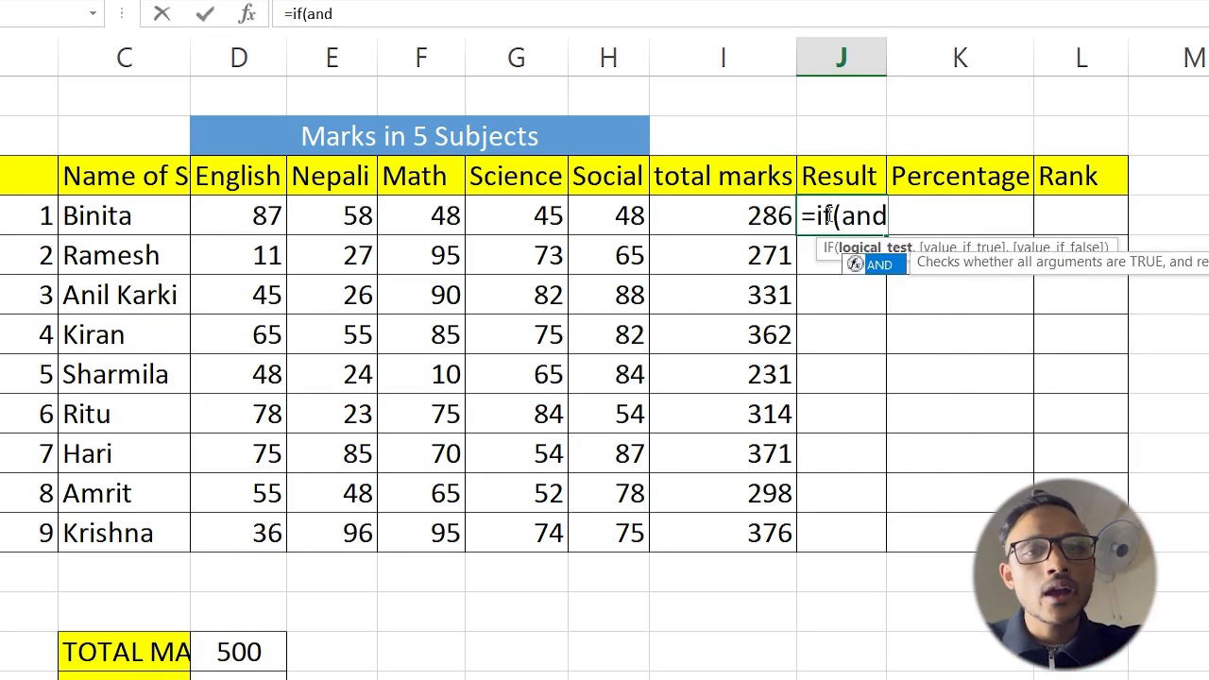
pyautogui.write('(')
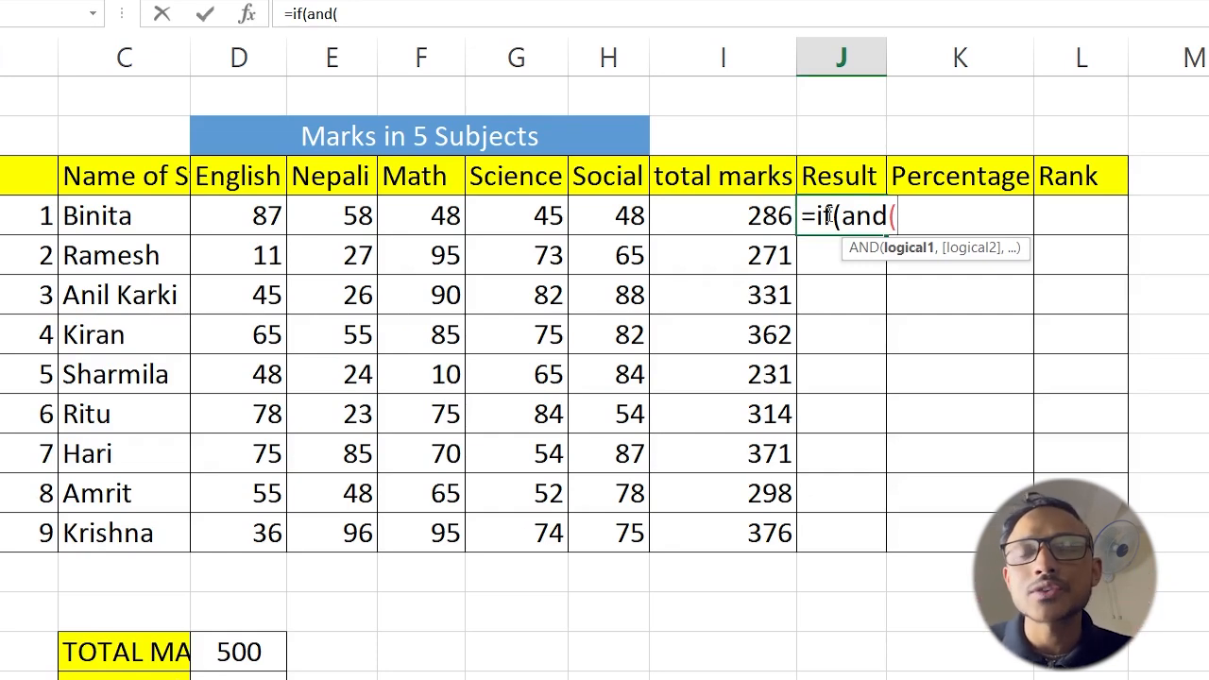
pyautogui.click(248, 221)
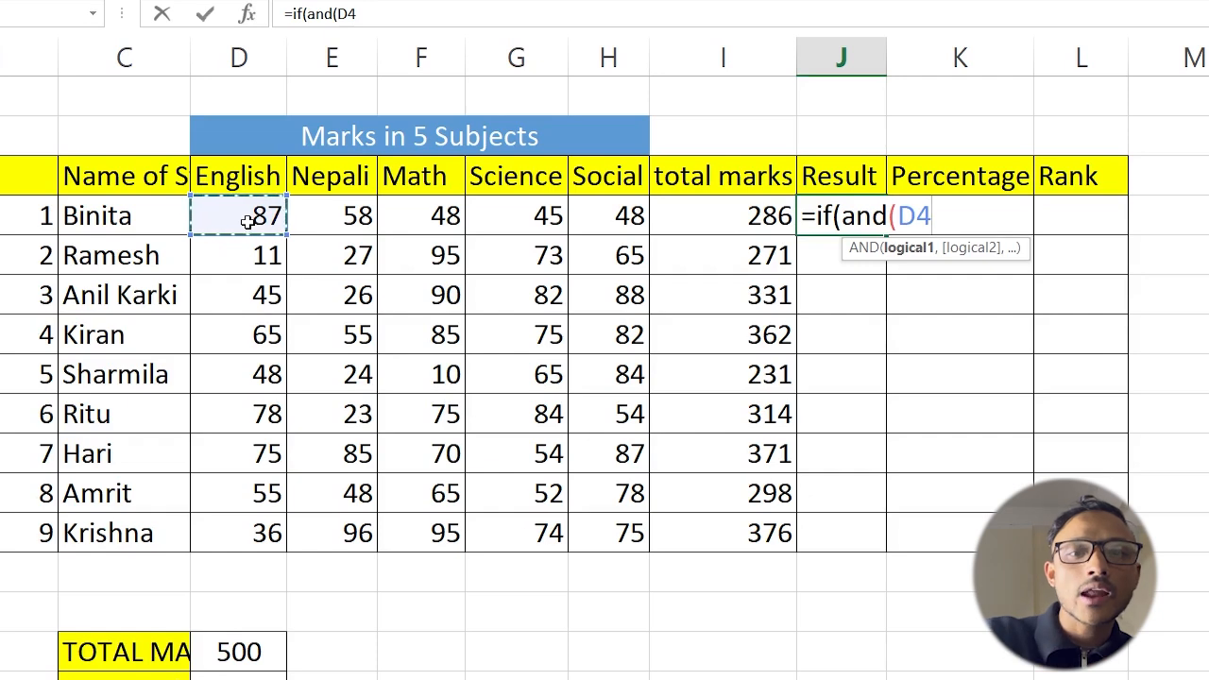
pyautogui.write('>=40')
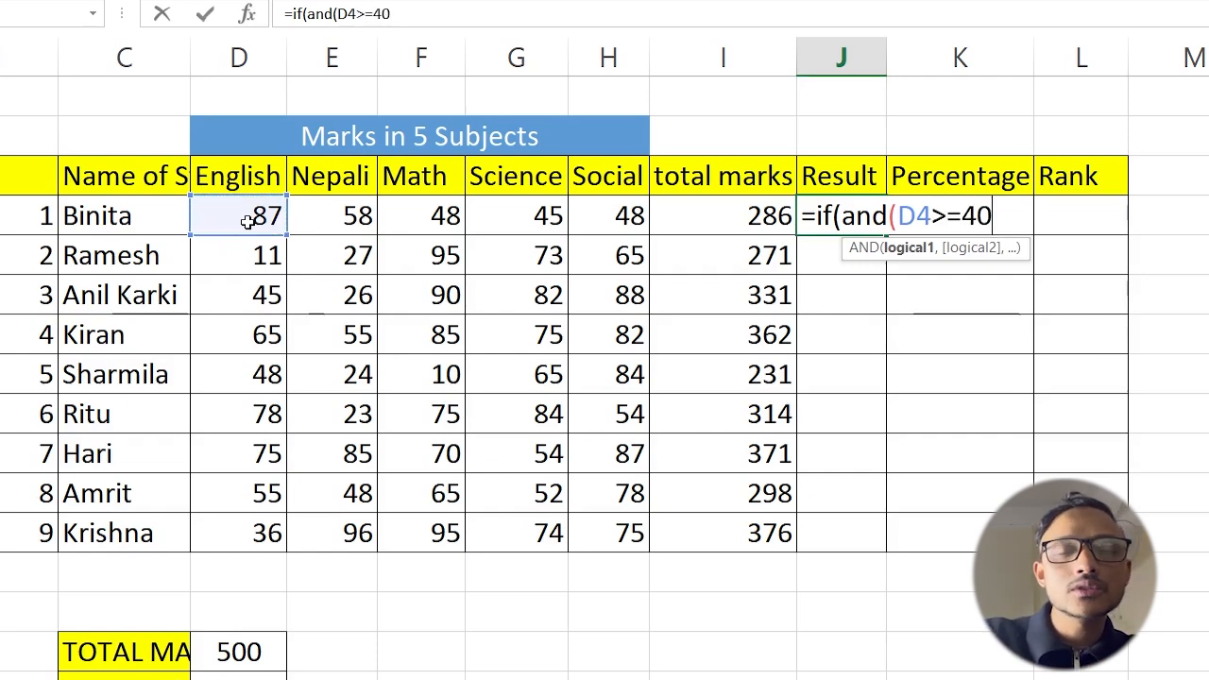
pyautogui.write(',')
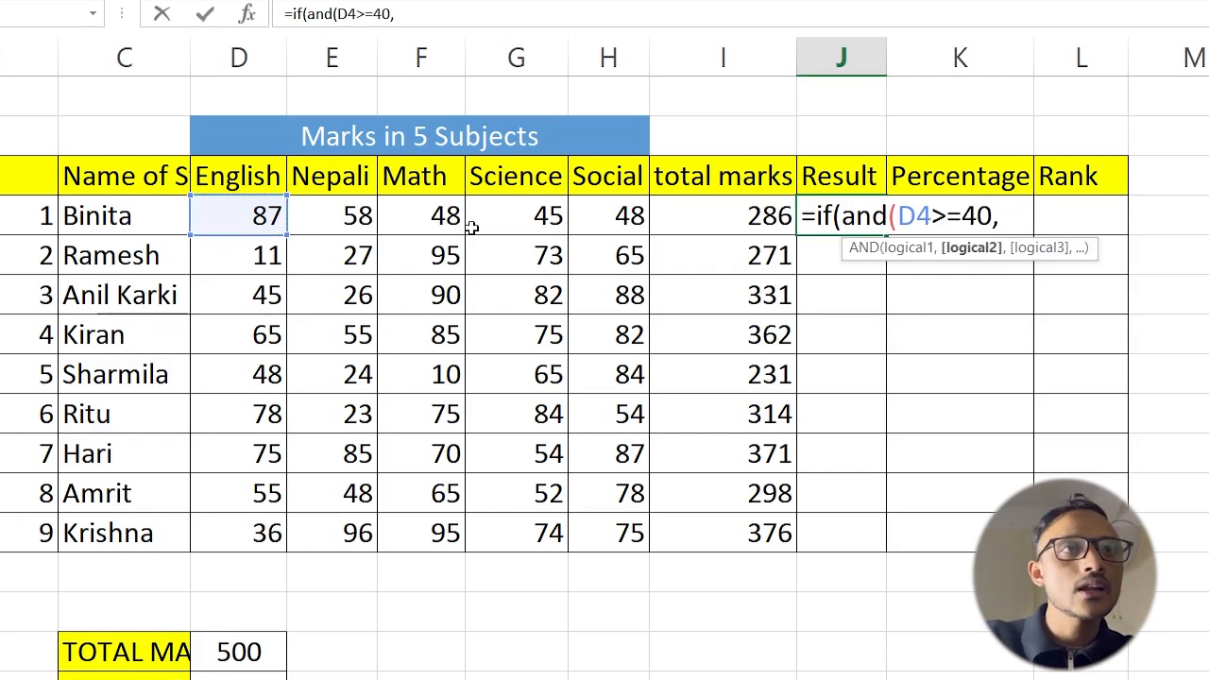
# Add the conditions E4>=40, F4>=40, G4>=40 and H4>=40 to the AND test and close it
pyautogui.click(364, 216)
pyautogui.write('>')
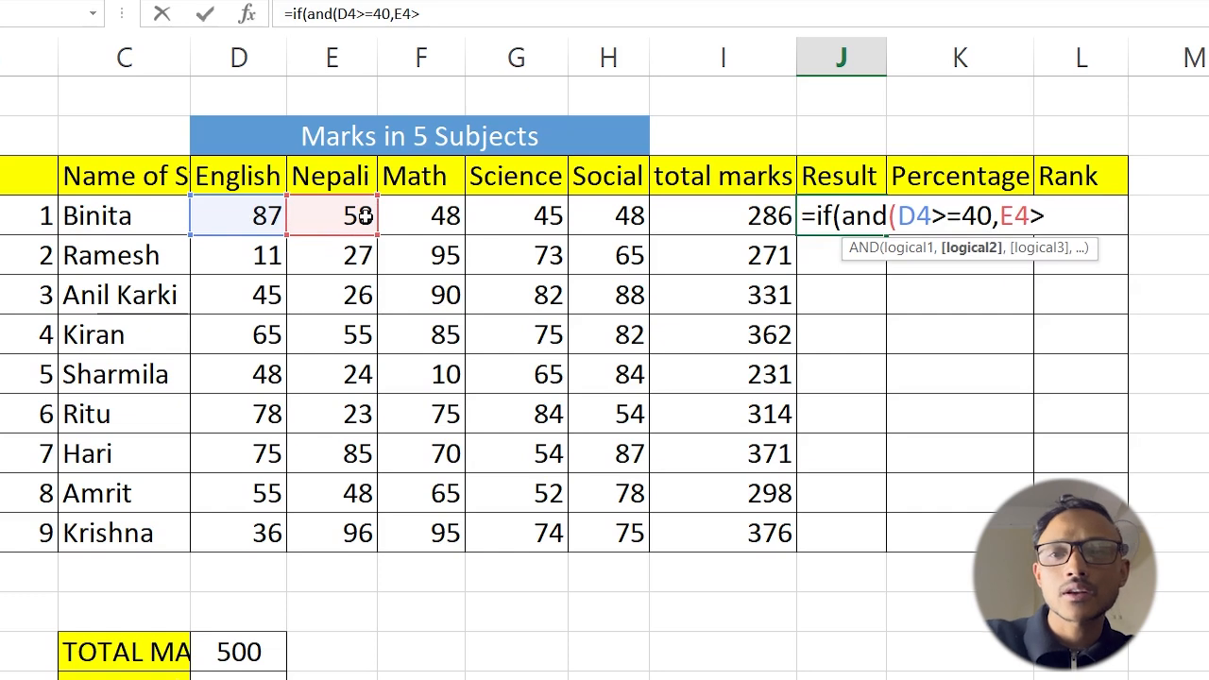
pyautogui.write('=4')
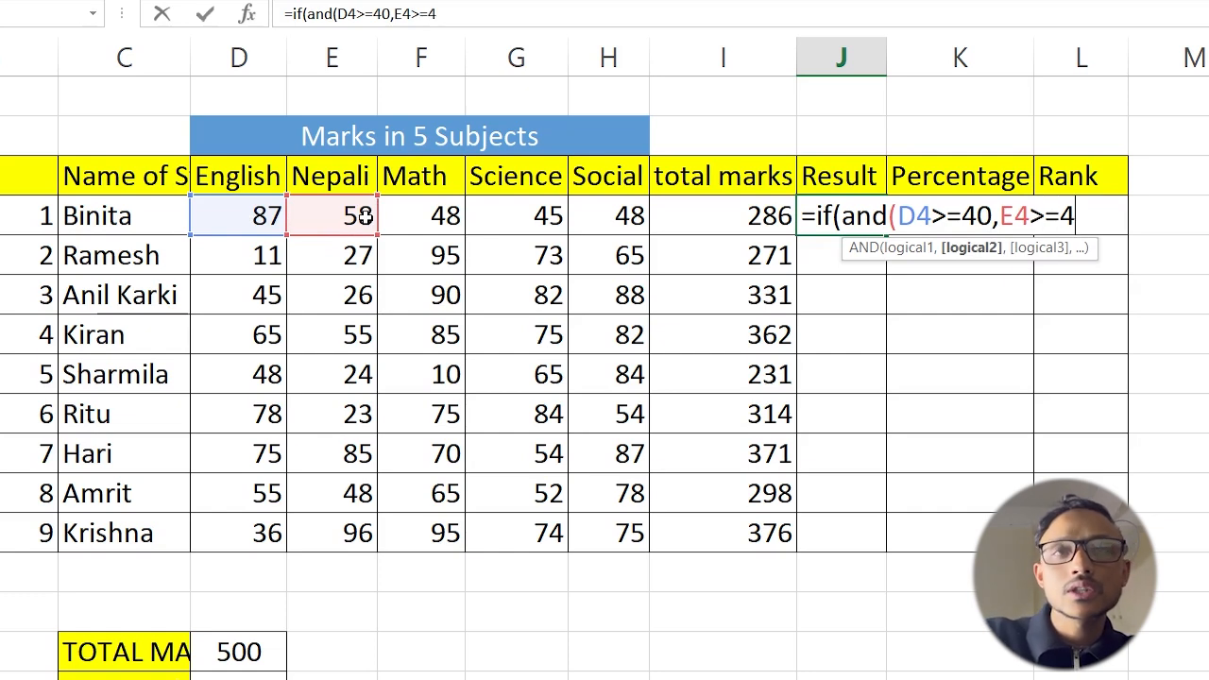
pyautogui.write('0,')
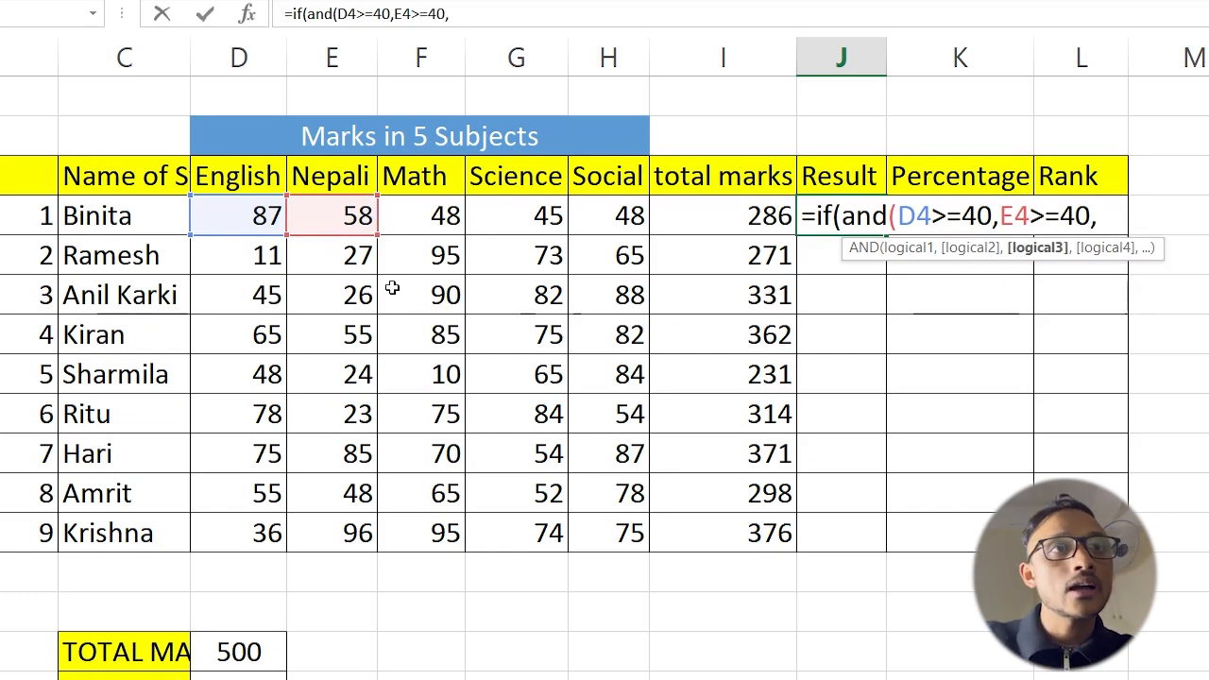
pyautogui.click(420, 219)
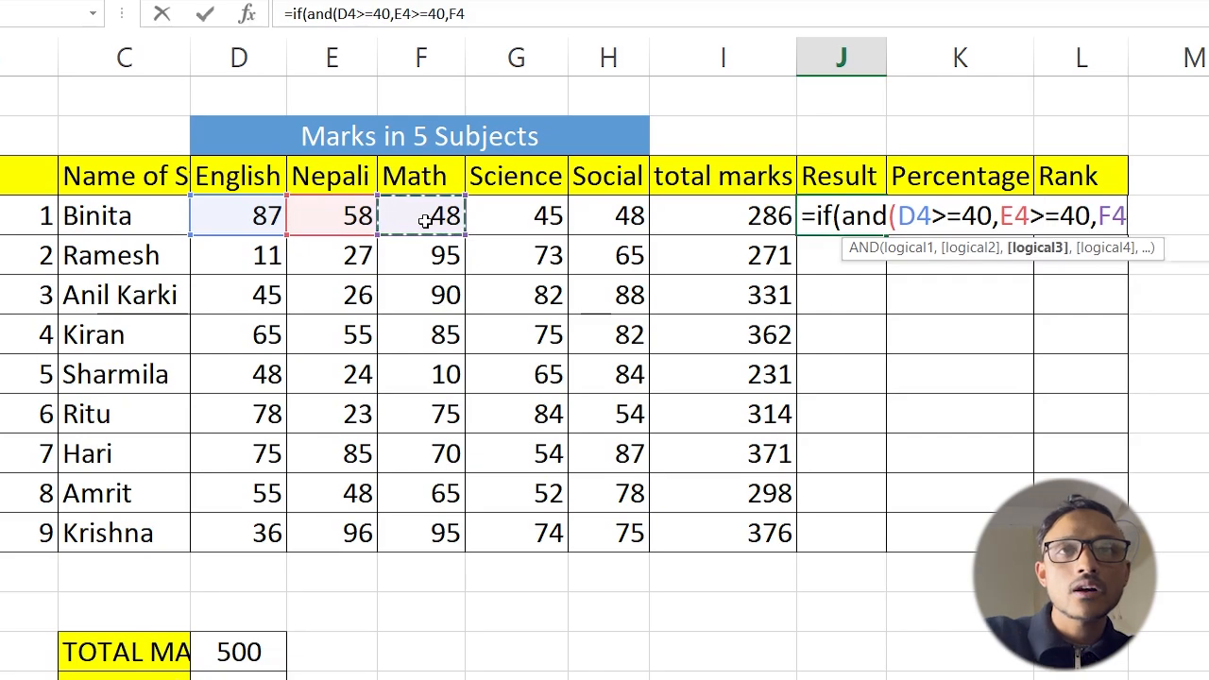
pyautogui.write('>=40,G4>=40,H4>=40)')
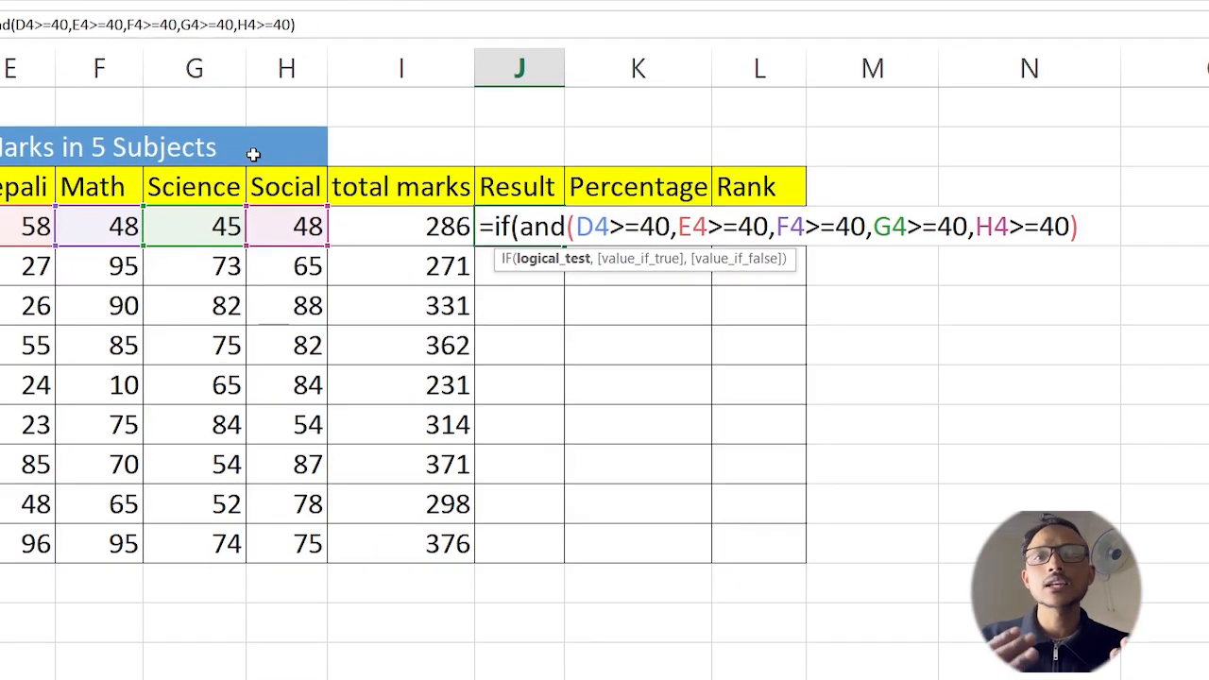
# Complete the IF formula in J4 to return "Pass" when the test is true and "fail" when it is false
pyautogui.write(',')
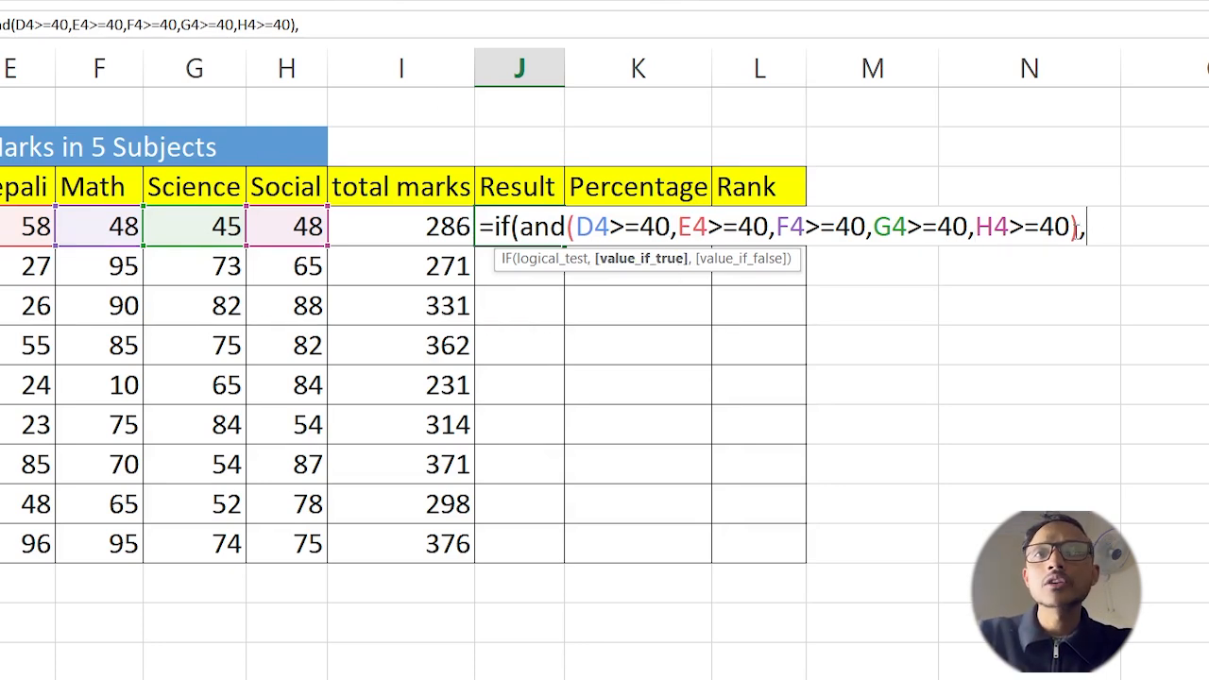
pyautogui.write('"Pass"')
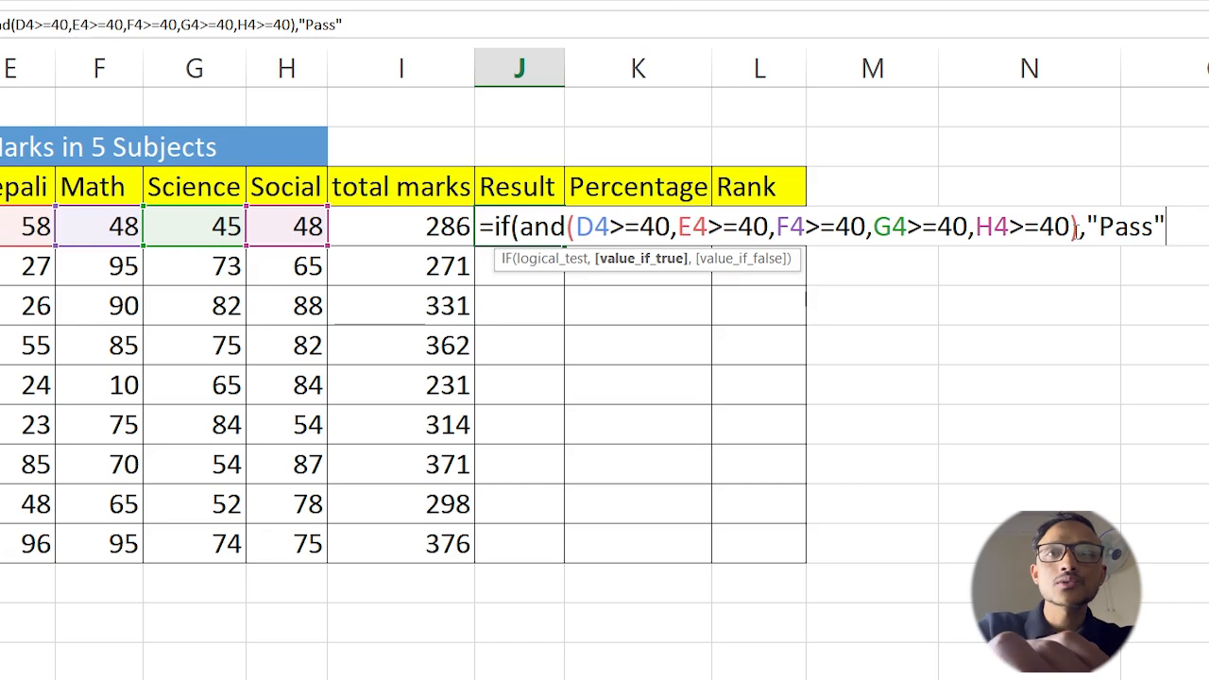
pyautogui.write(',"')
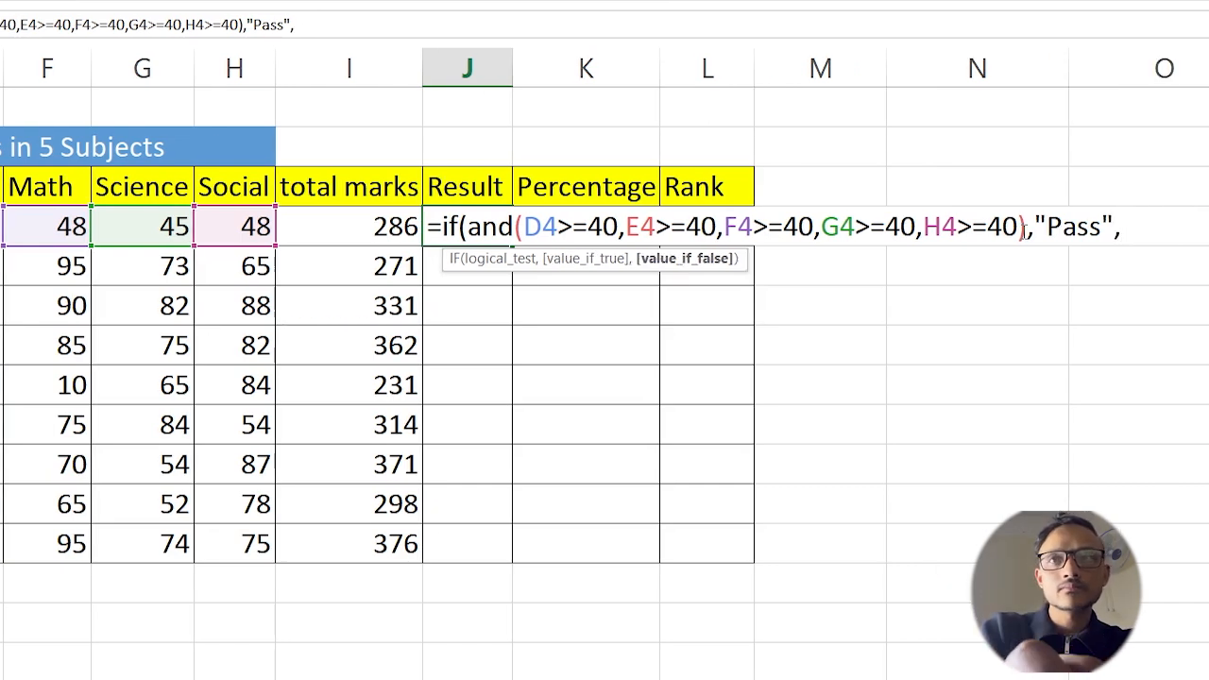
pyautogui.write('fail"')
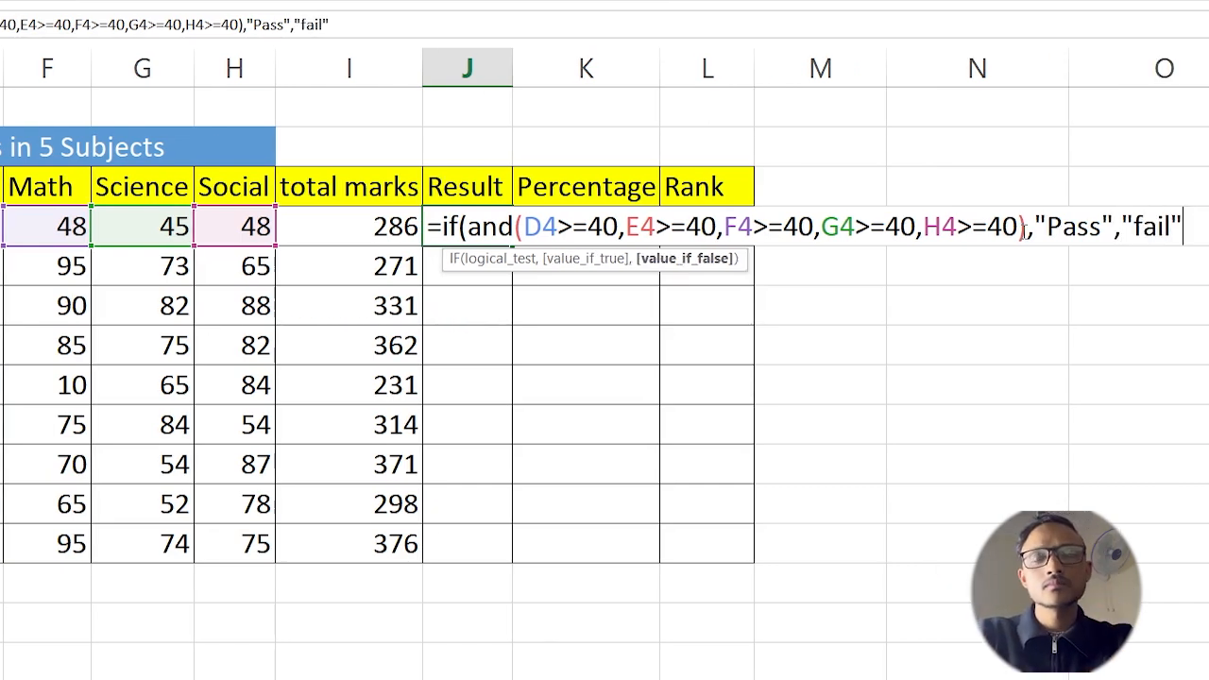
pyautogui.write(')')
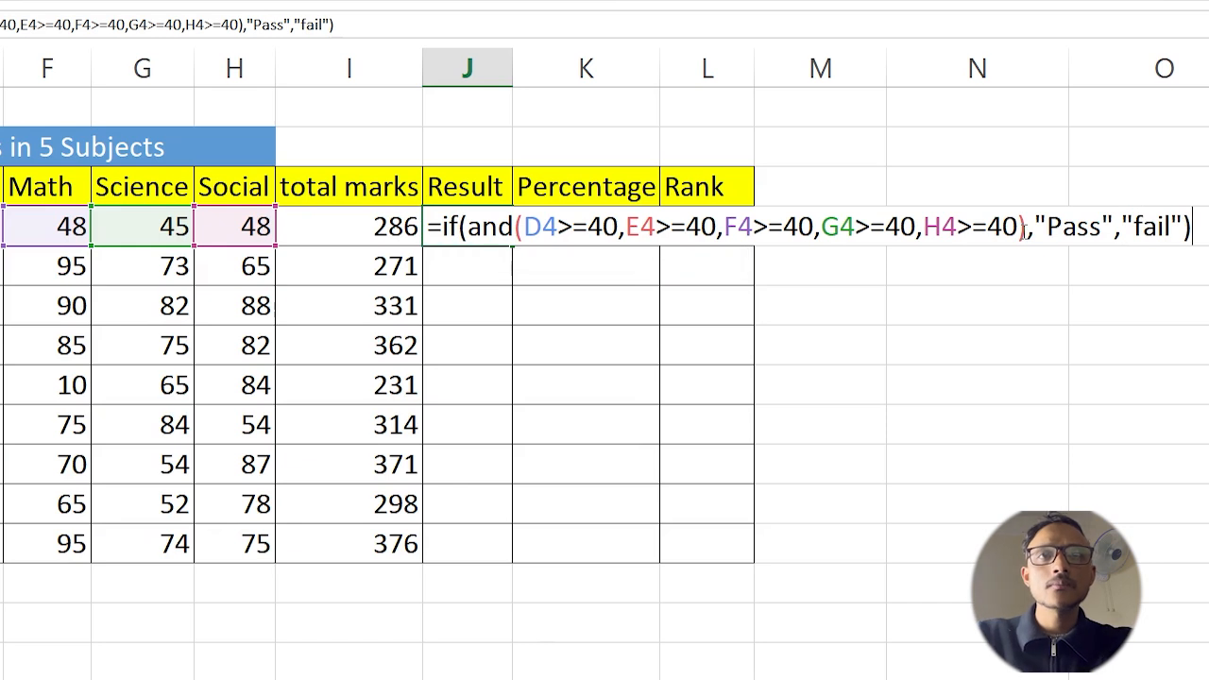
pyautogui.press('Return')
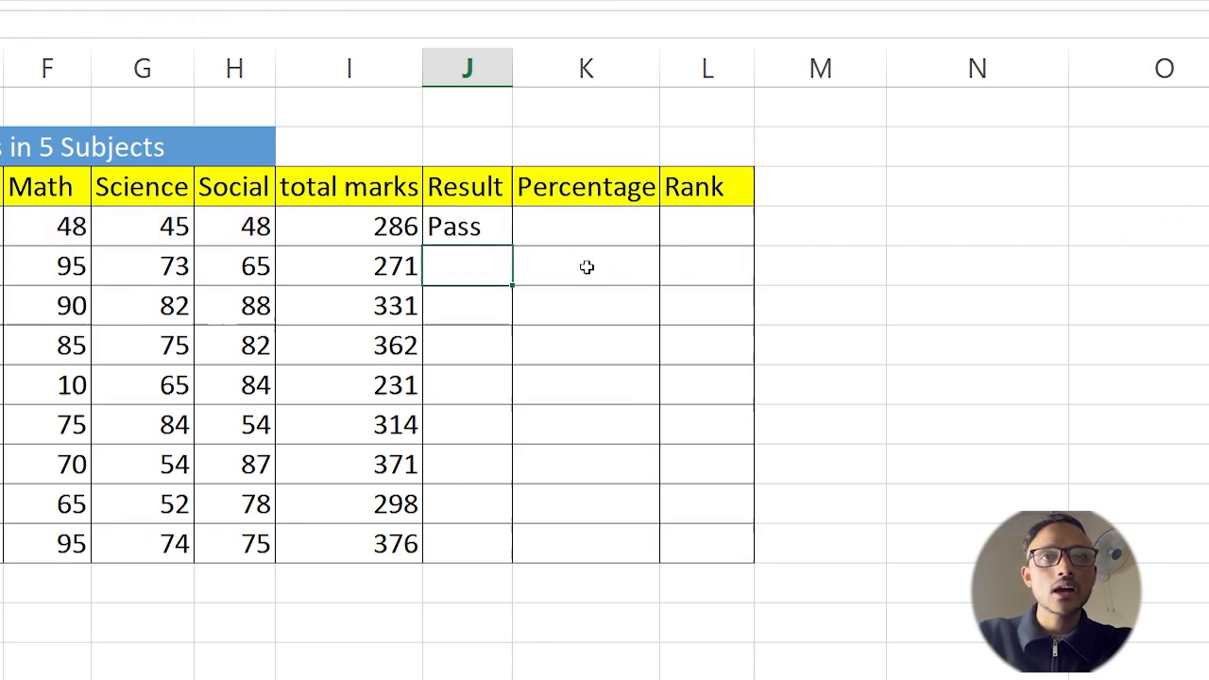
# Copy the Result formula from J4 down through J12 and check it against the subject marks of the first two students
pyautogui.click(472, 228)
pyautogui.doubleClick(511, 245)
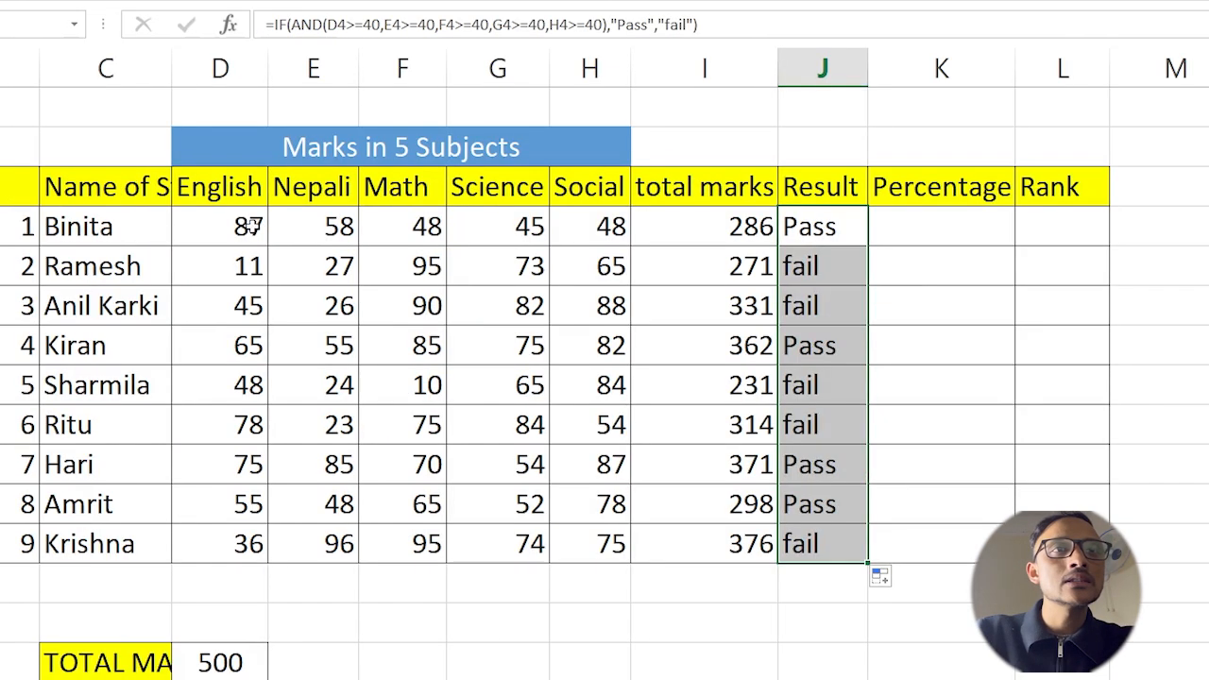
pyautogui.moveTo(238, 222); pyautogui.dragTo(590, 225)
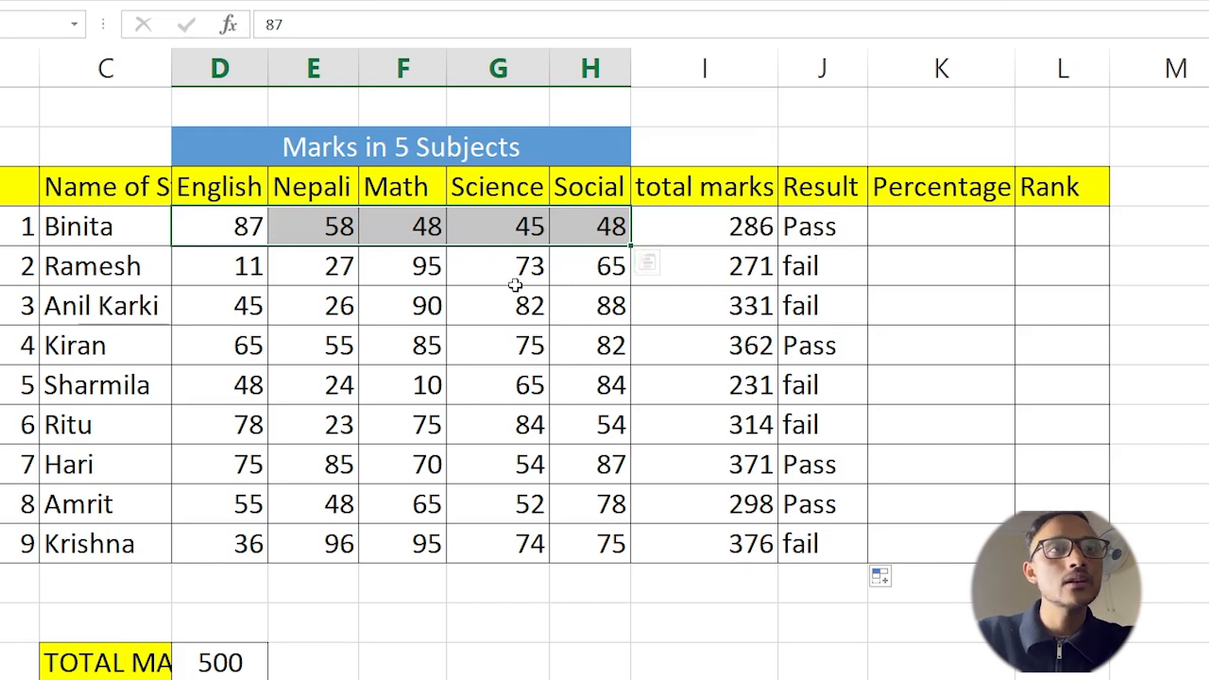
pyautogui.click(813, 272)
pyautogui.moveTo(247, 266)
pyautogui.mouseDown()
pyautogui.moveTo(443, 265)
pyautogui.moveTo(242, 268)
pyautogui.mouseUp()
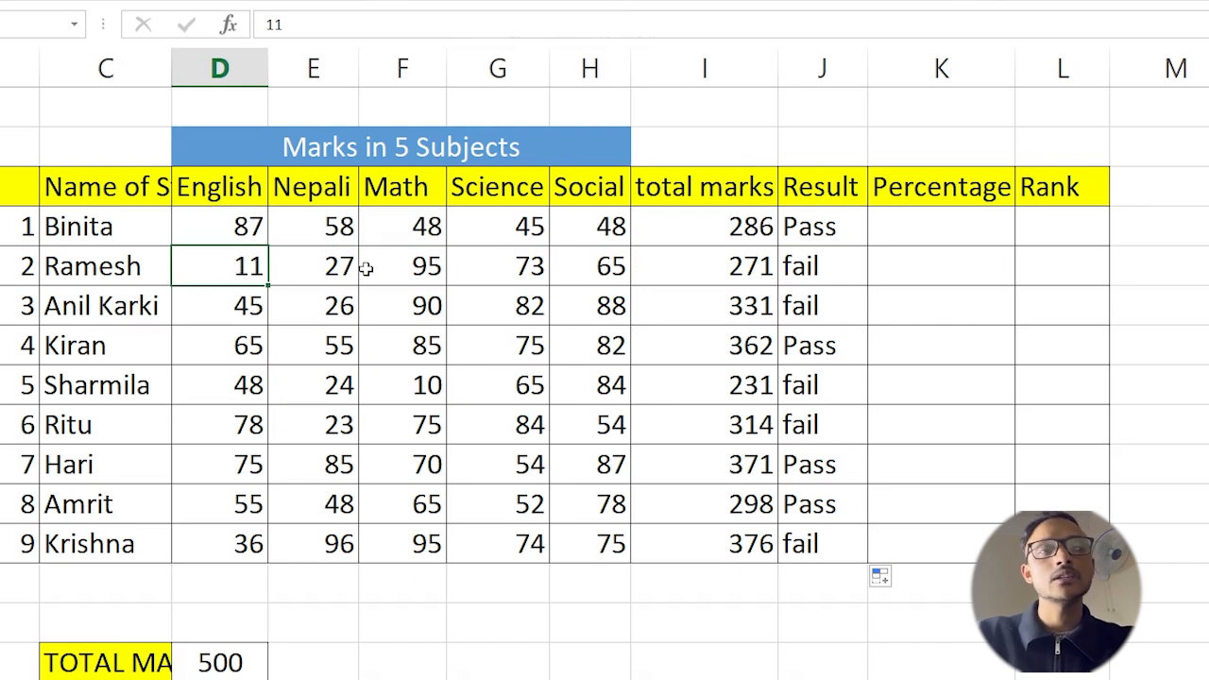
pyautogui.click(331, 269)
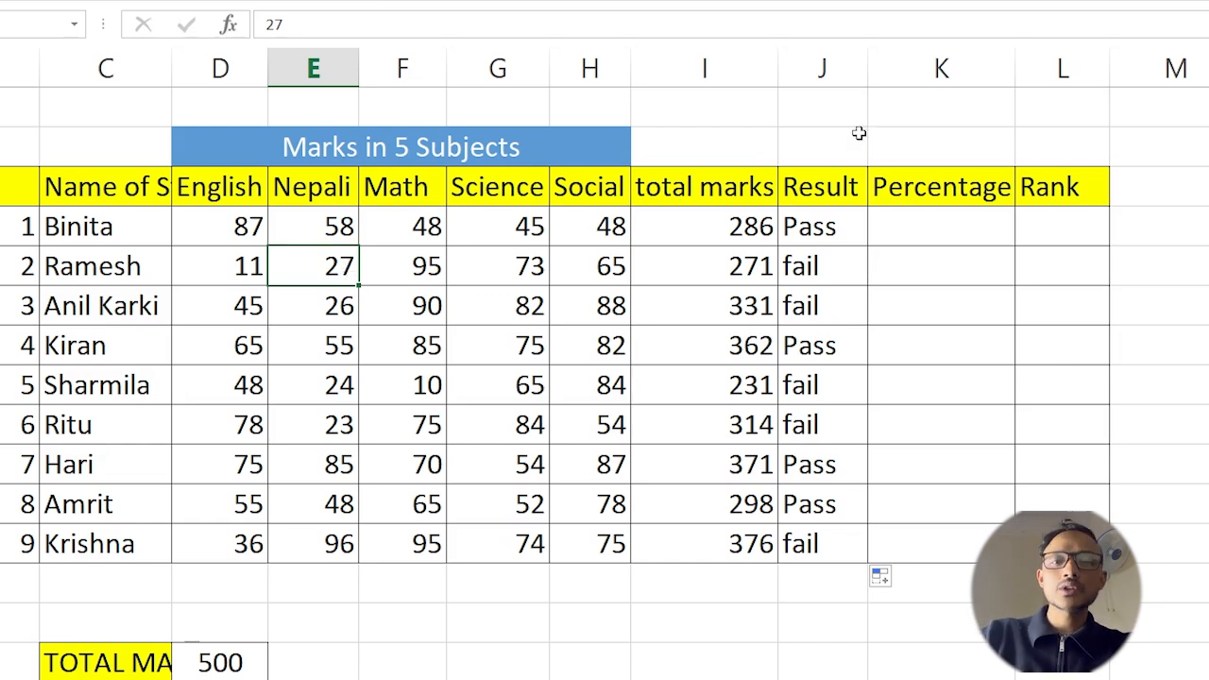
# Start an IF formula in Percentage cell K4 with the test J4="Pass"
pyautogui.click(907, 225)
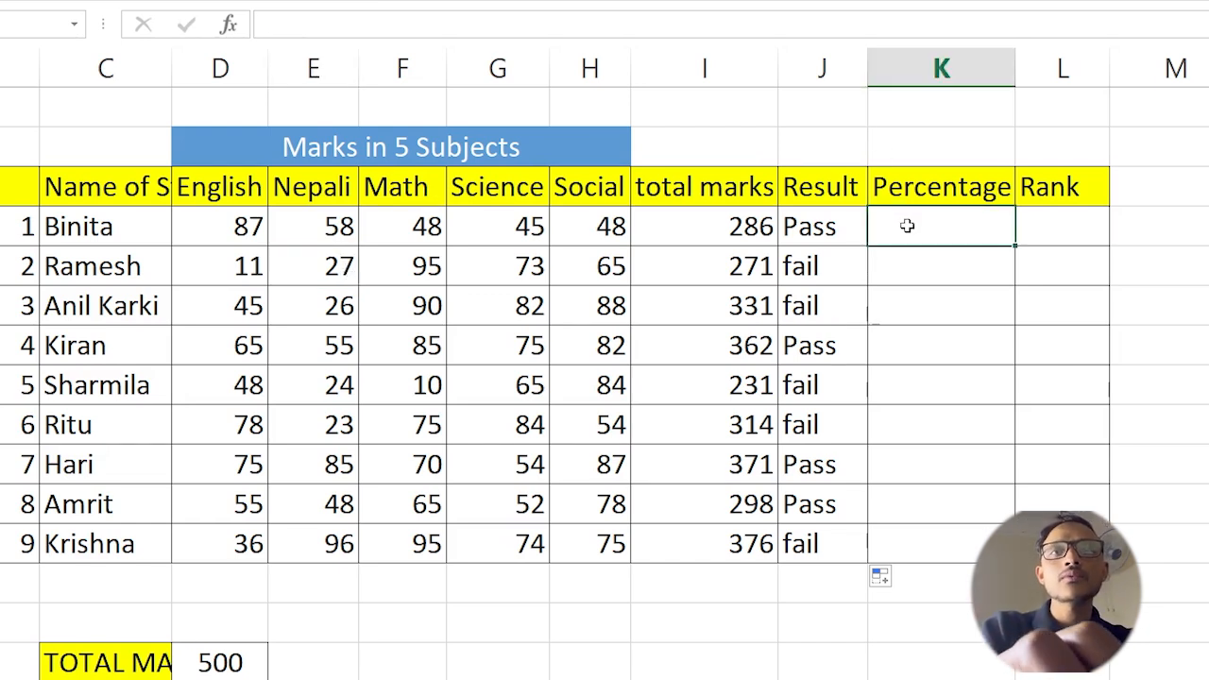
pyautogui.write('=if')
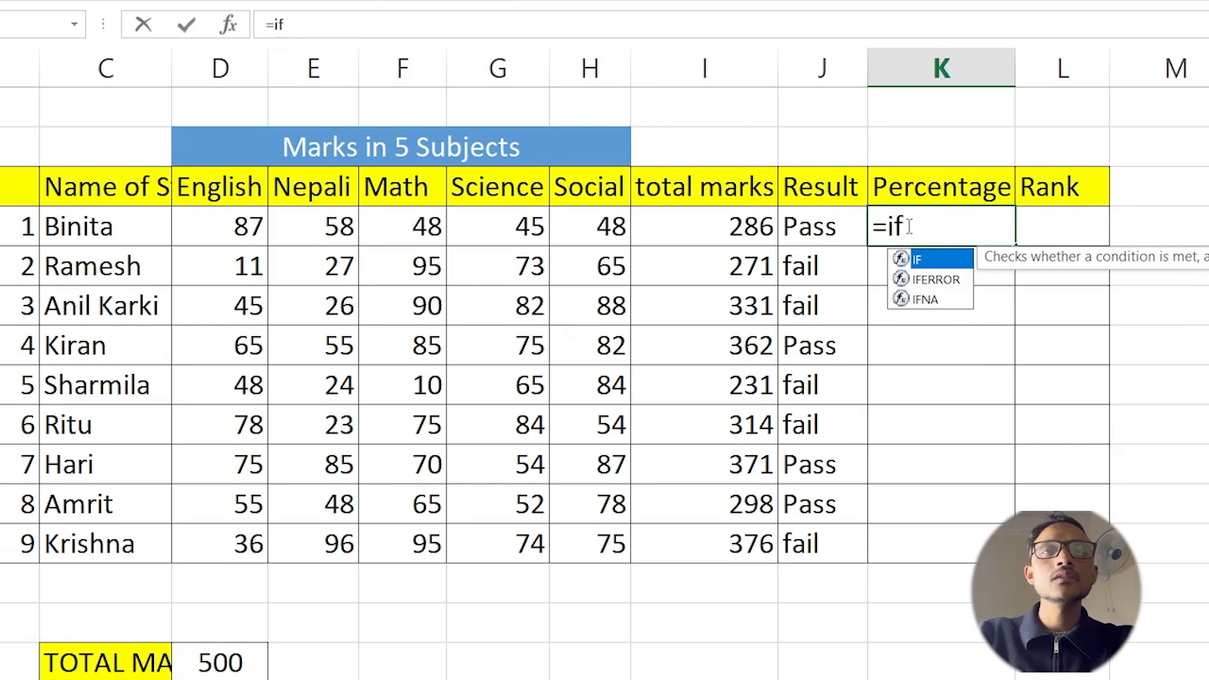
pyautogui.write('(')
pyautogui.click(813, 230)
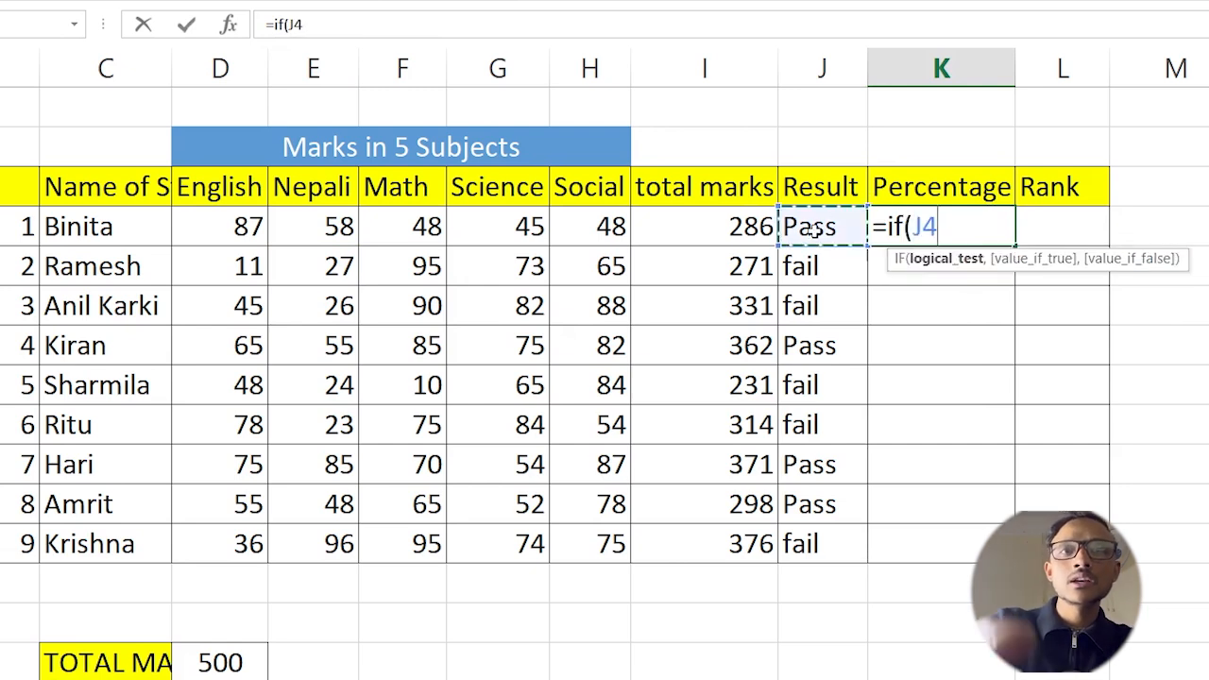
pyautogui.write('="')
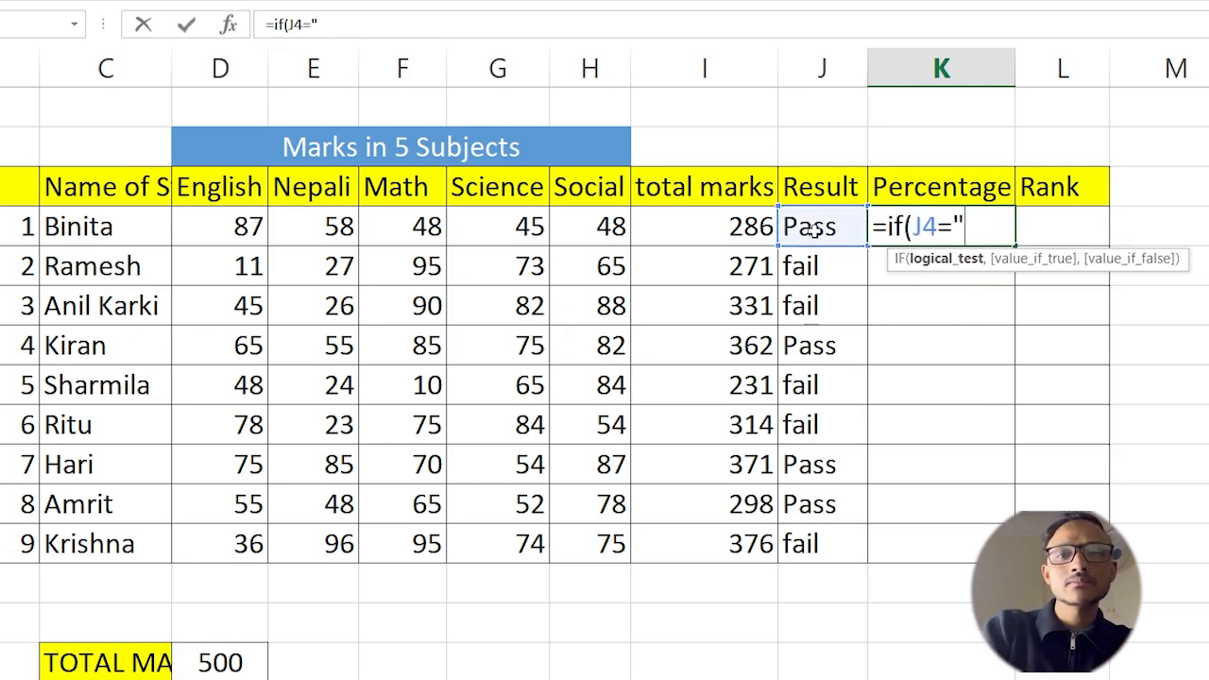
pyautogui.write('[')
pyautogui.press('BackSpace')
pyautogui.write('p')
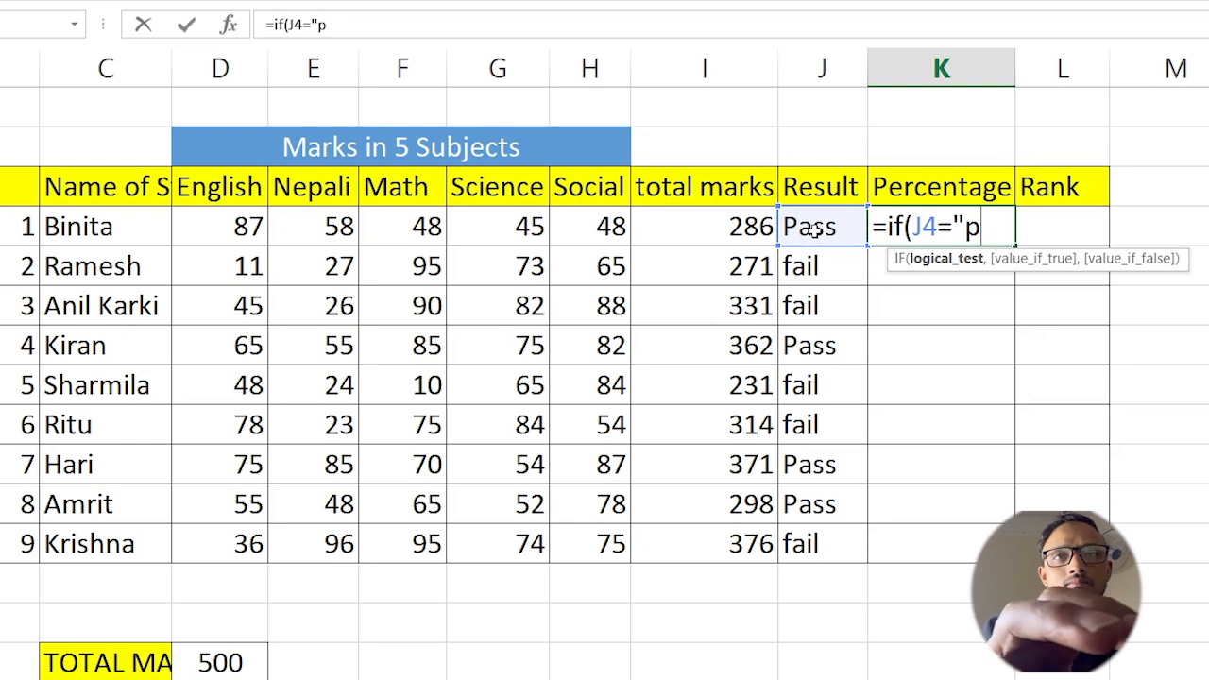
pyautogui.press('BackSpace')
pyautogui.write('Pass')
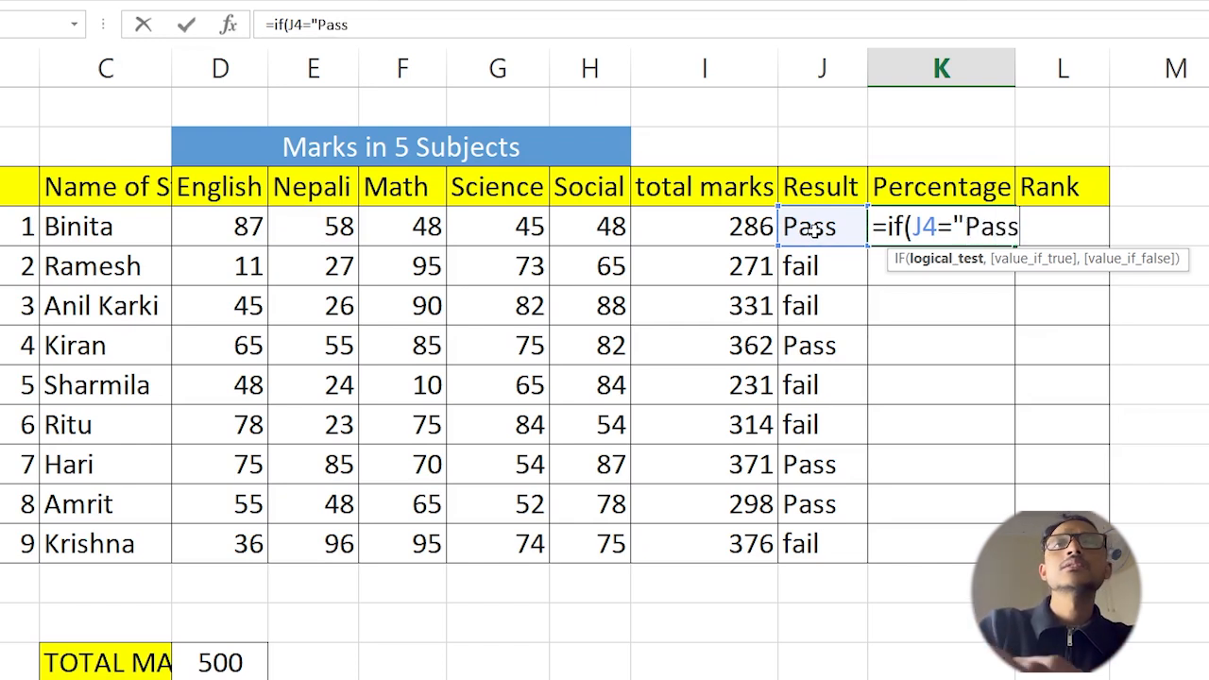
pyautogui.write('",')
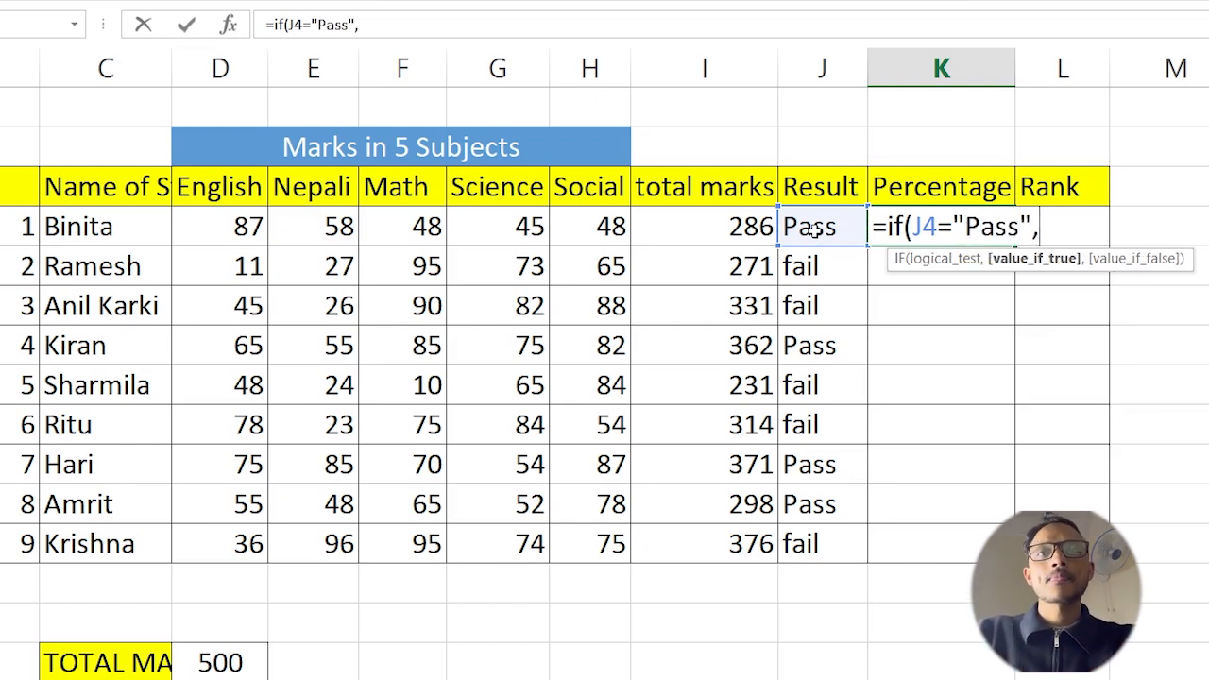
# Complete the IF formula in K4 to return I4/500 when the test is true and an empty string "" when it is false
pyautogui.click(739, 224)
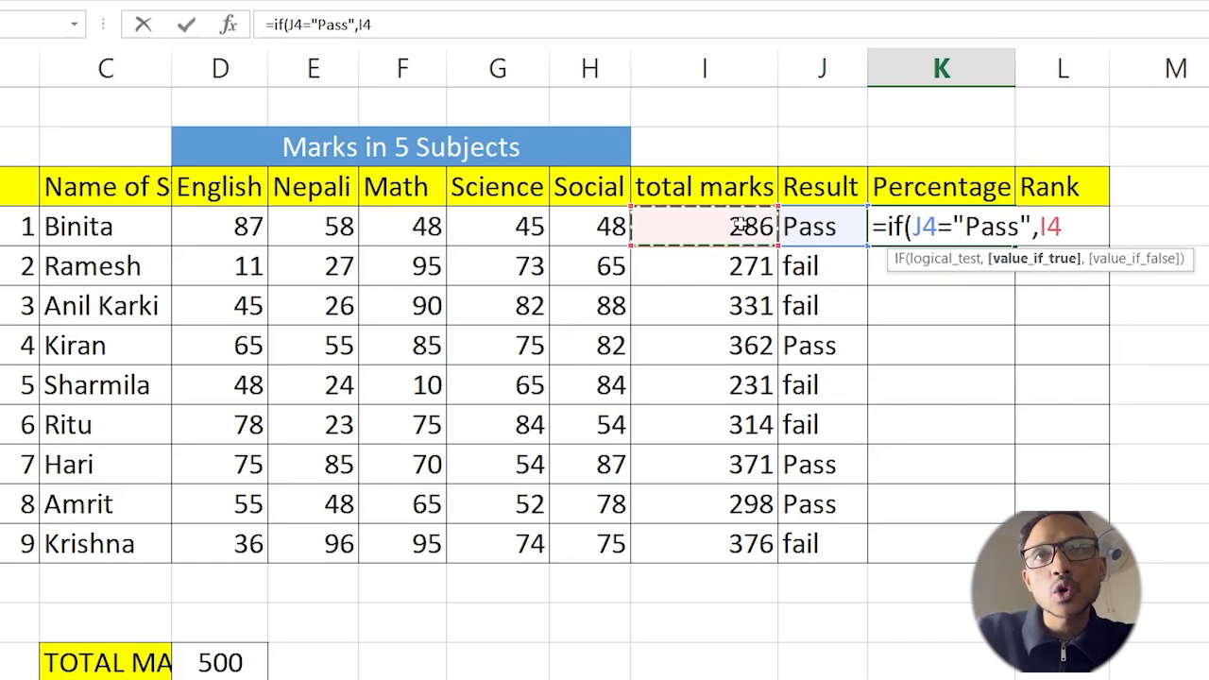
pyautogui.write('/5')
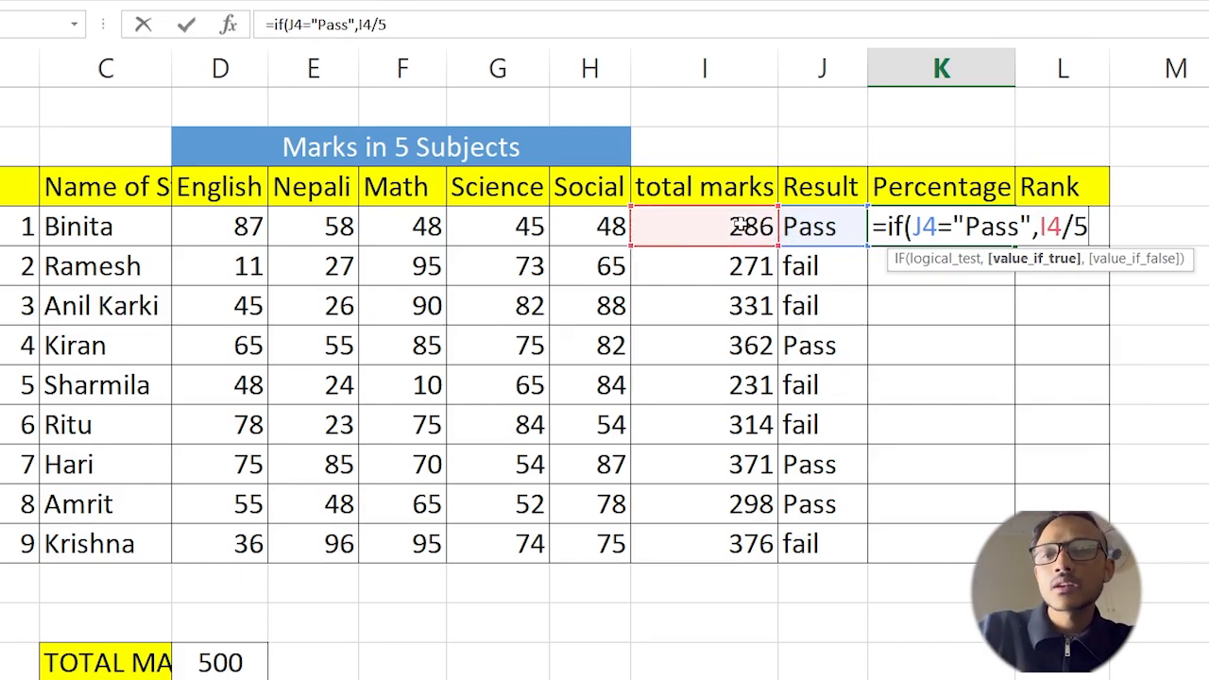
pyautogui.write('00')
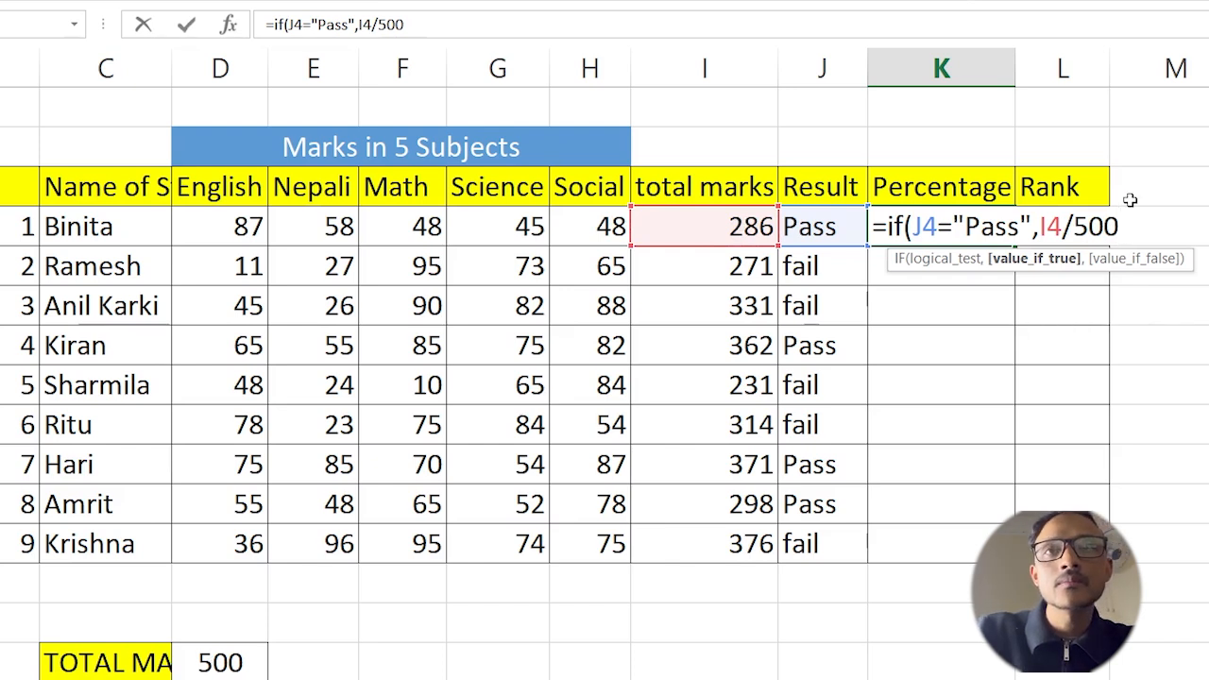
pyautogui.write(',')
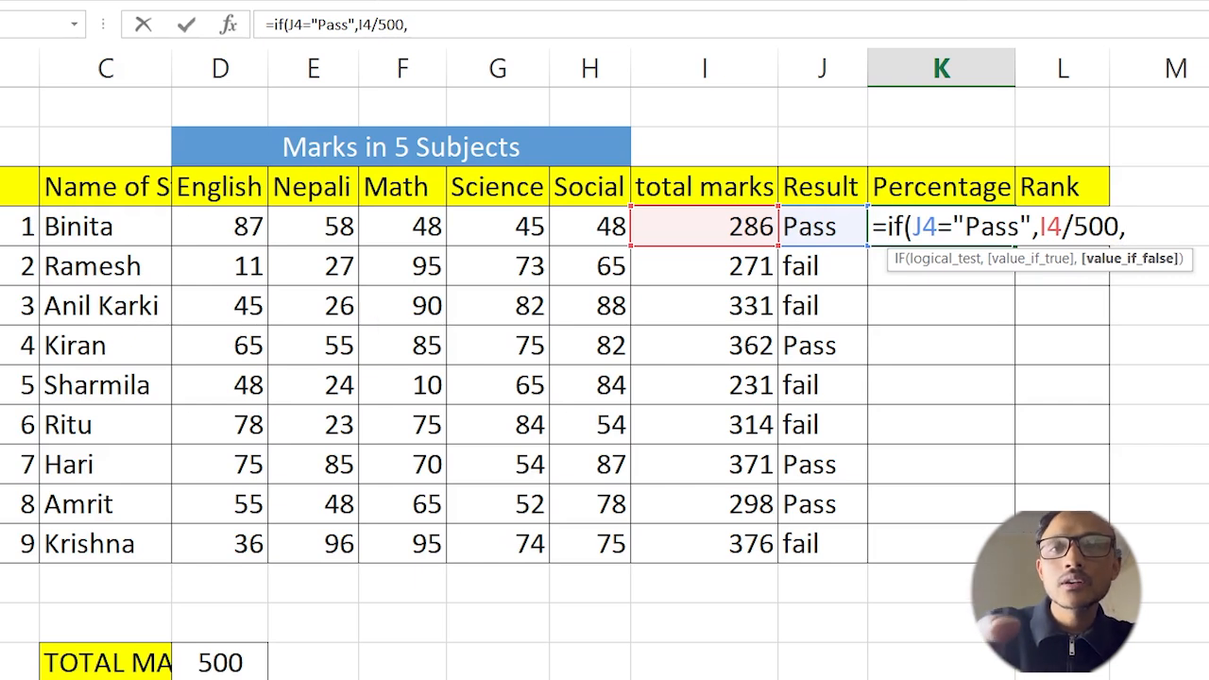
pyautogui.write('""')
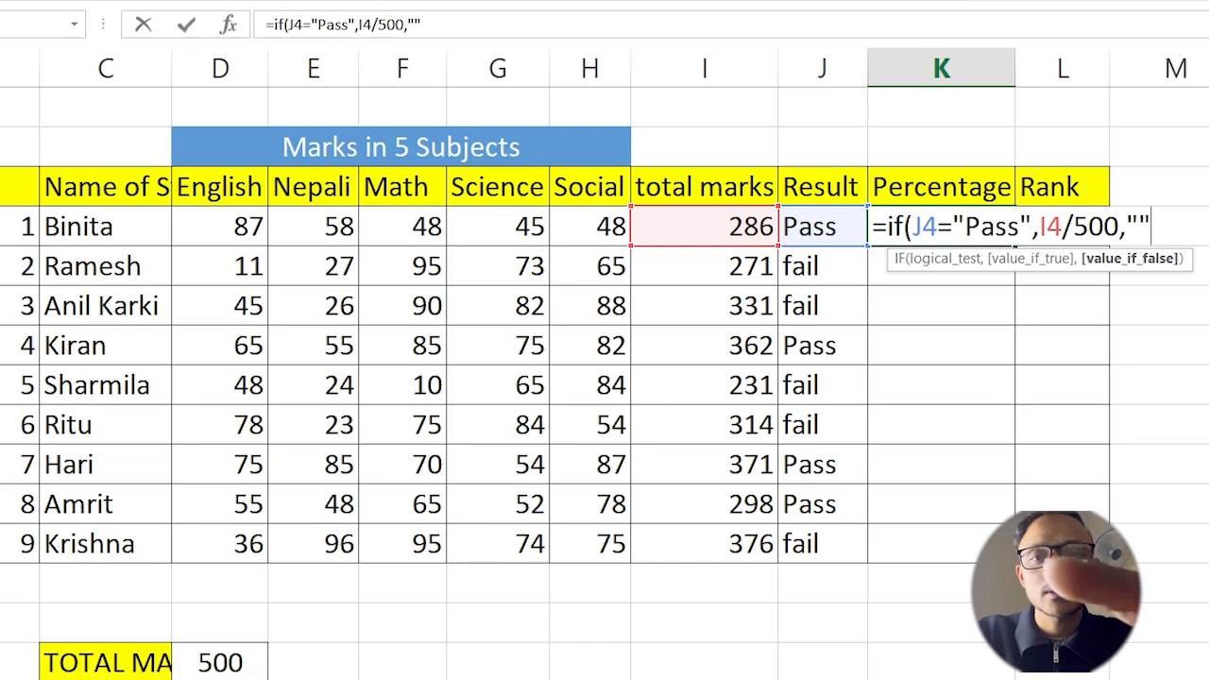
pyautogui.write(')')
pyautogui.press('Return')
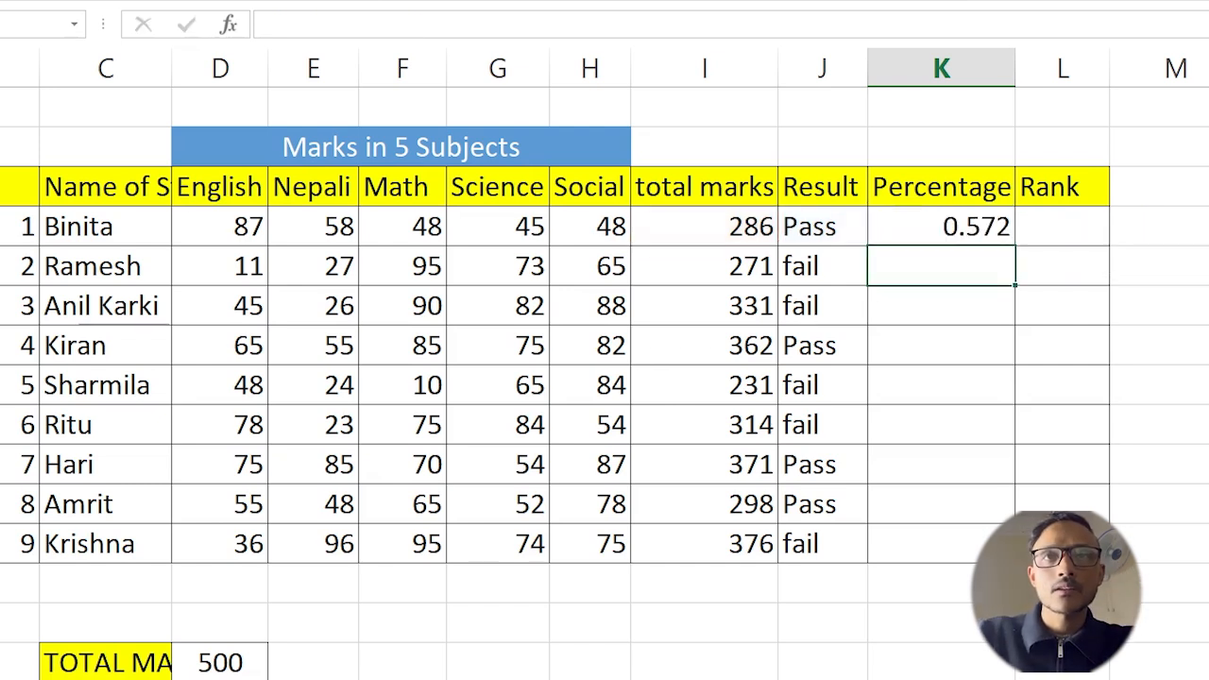
# Copy the Percentage formula from K4 down through K12 and check it against the first student's Result
pyautogui.click(965, 231)
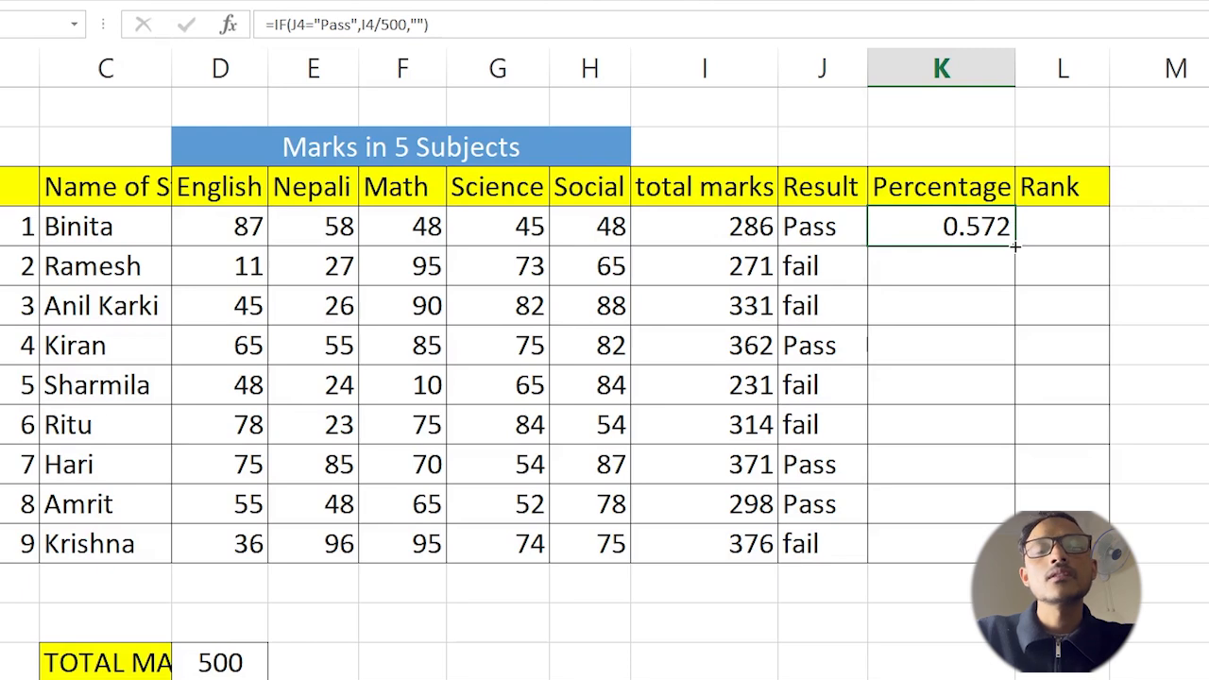
pyautogui.doubleClick(1015, 246)
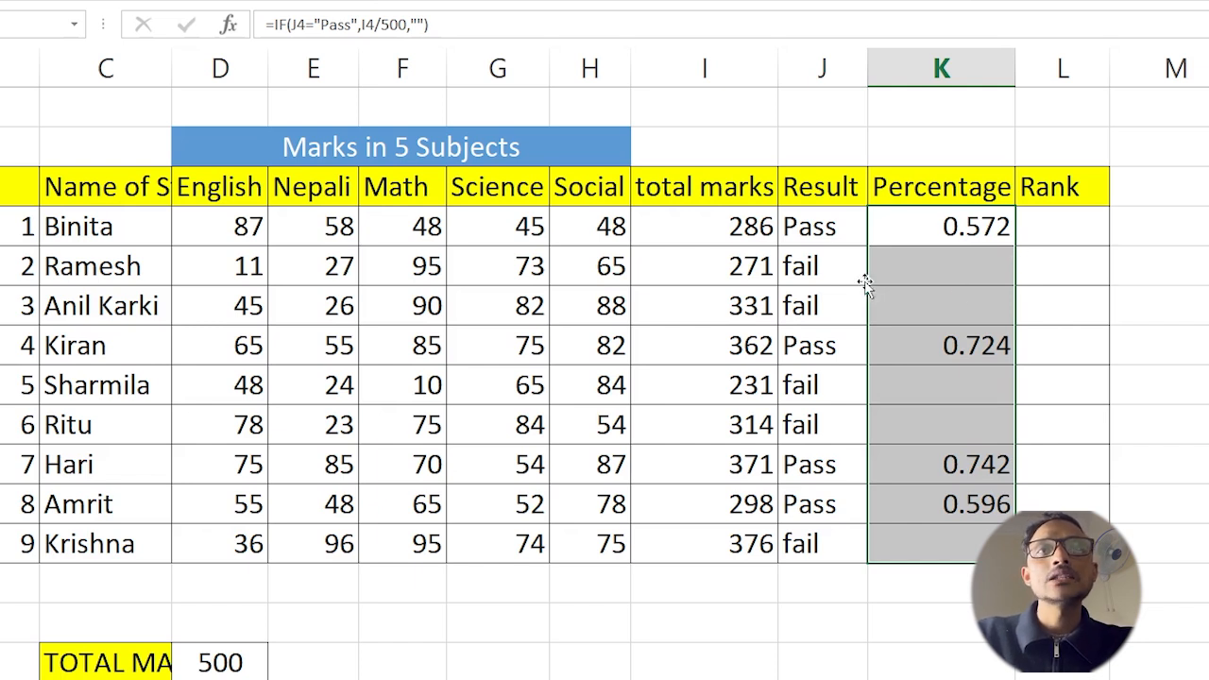
pyautogui.click(814, 232)
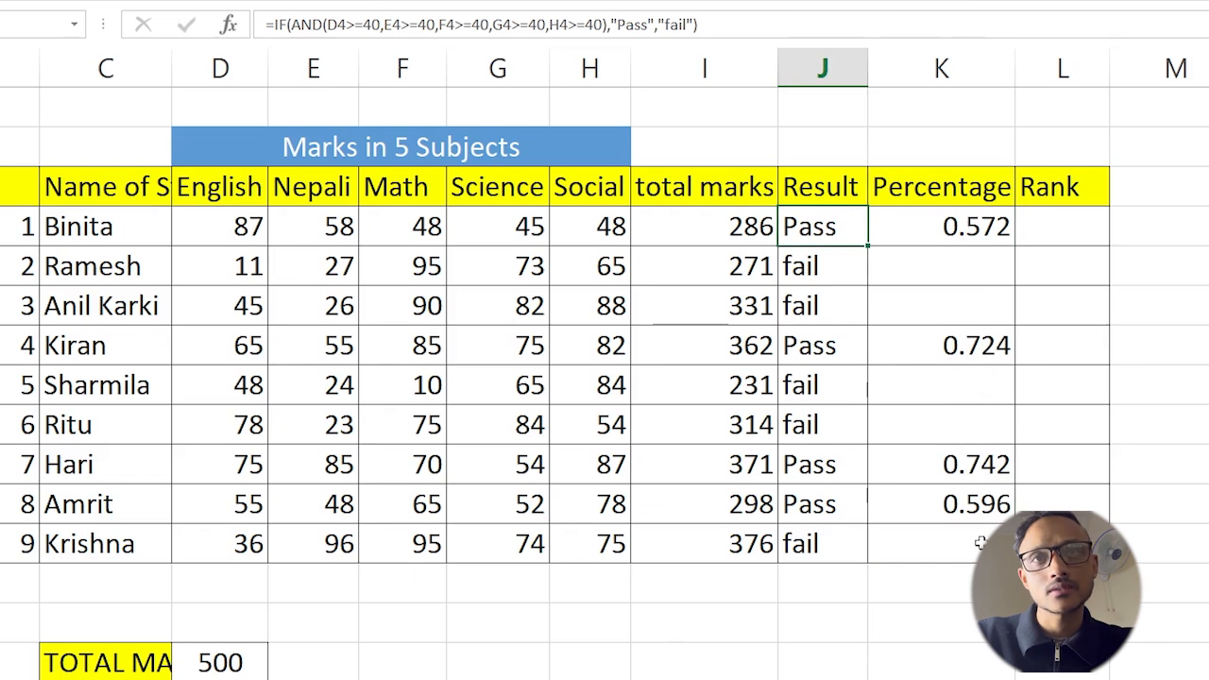
# Format the Percentage column cells K4:K12 with the Percentage number format
pyautogui.moveTo(958, 227); pyautogui.dragTo(973, 558)
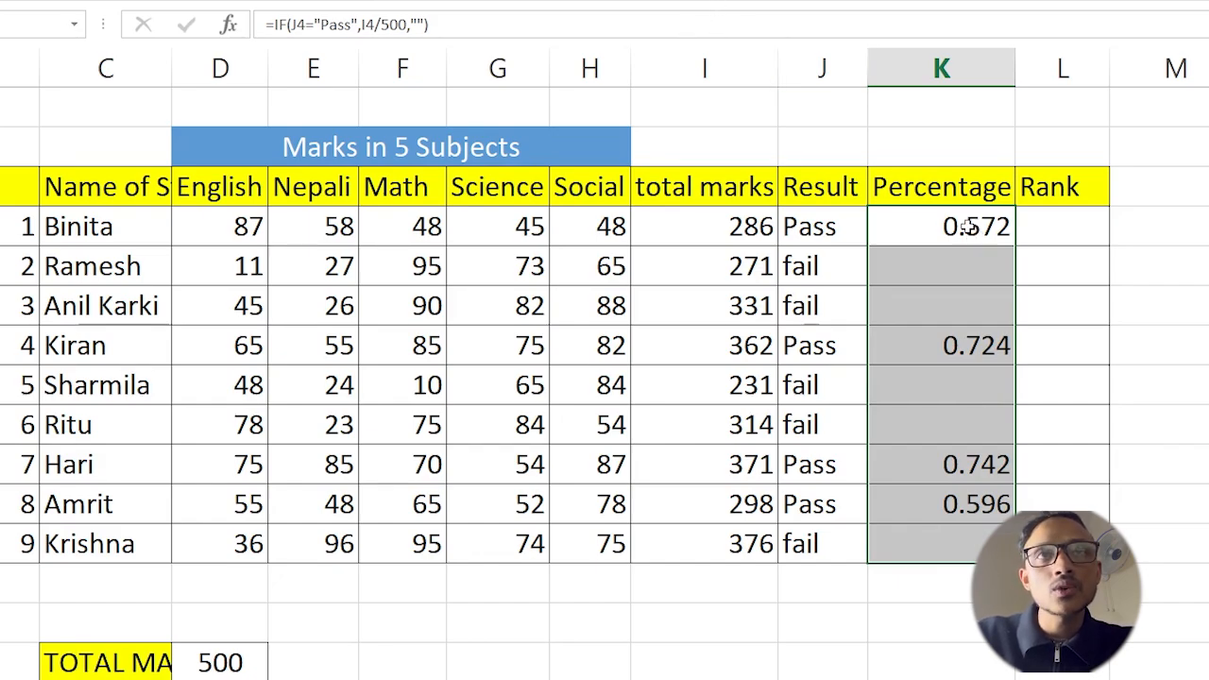
pyautogui.moveTo(964, 225); pyautogui.dragTo(951, 555)
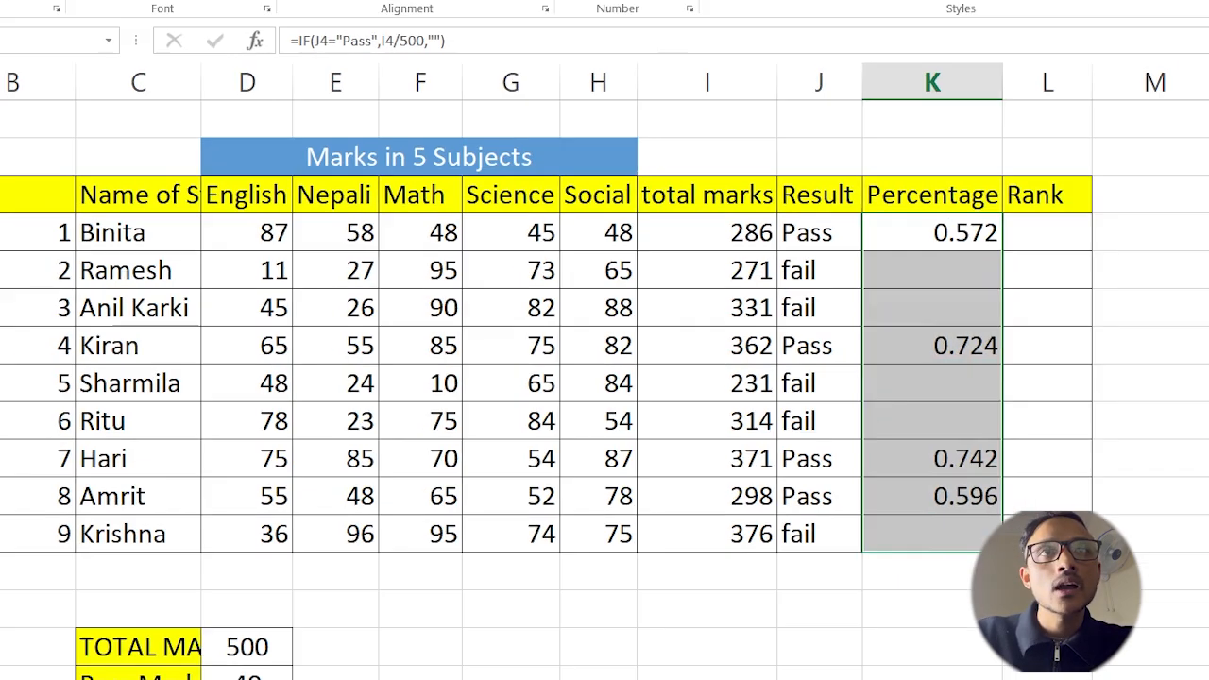
pyautogui.click(702, 36)
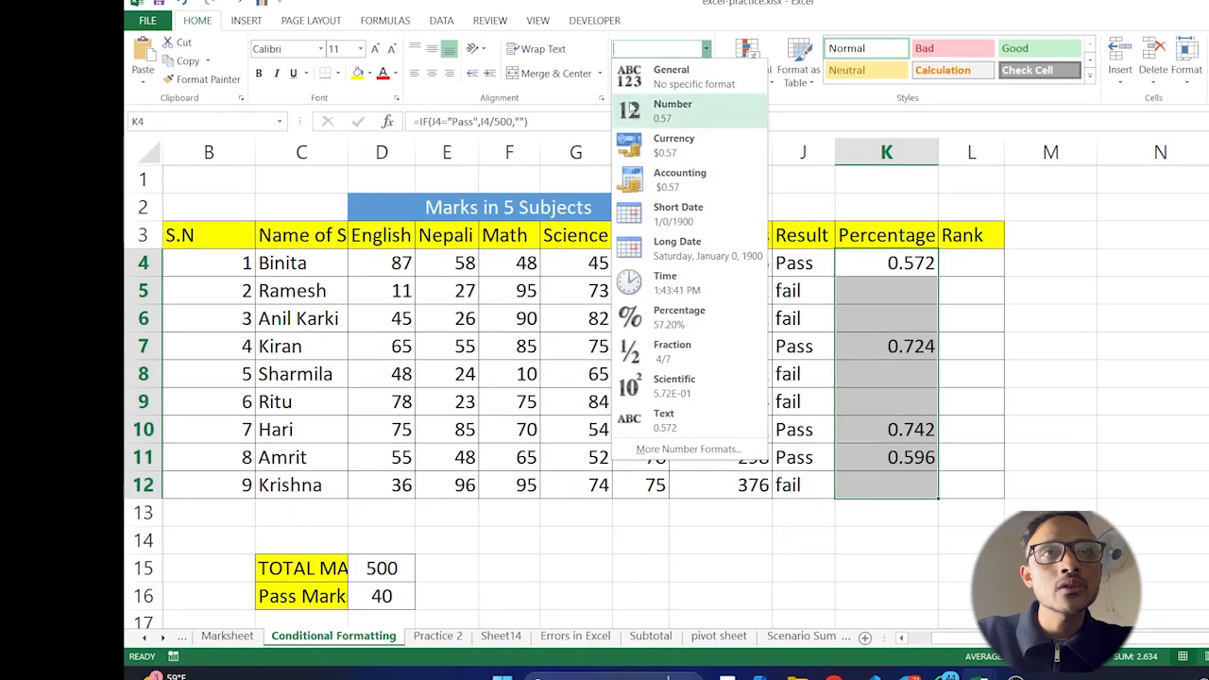
pyautogui.click(682, 324)
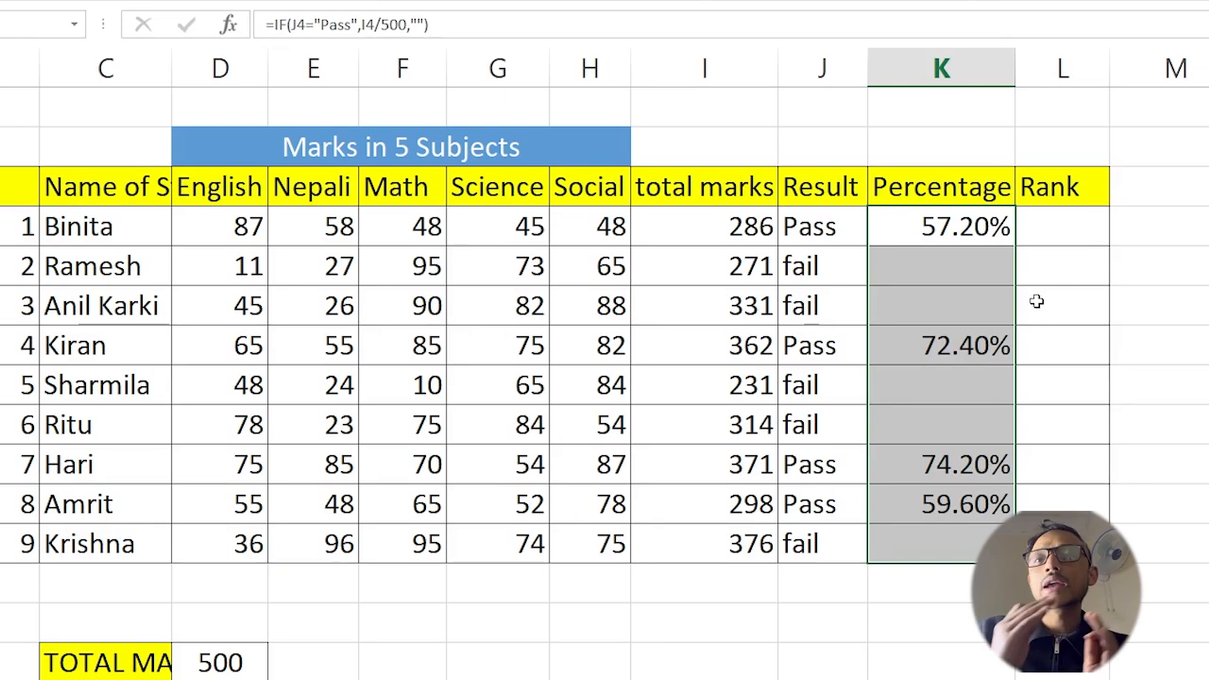
# Start an IF formula in Rank cell L4 that tests K4="" and returns an empty string "" when true
pyautogui.click(1056, 226)
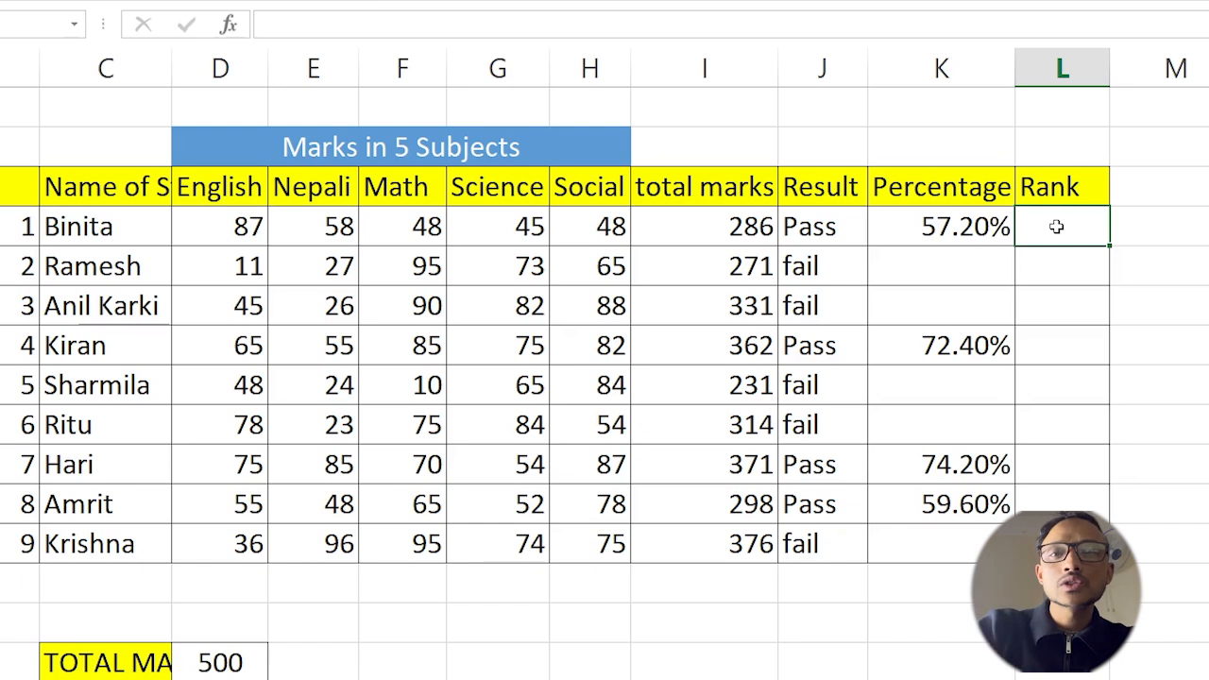
pyautogui.write('=')
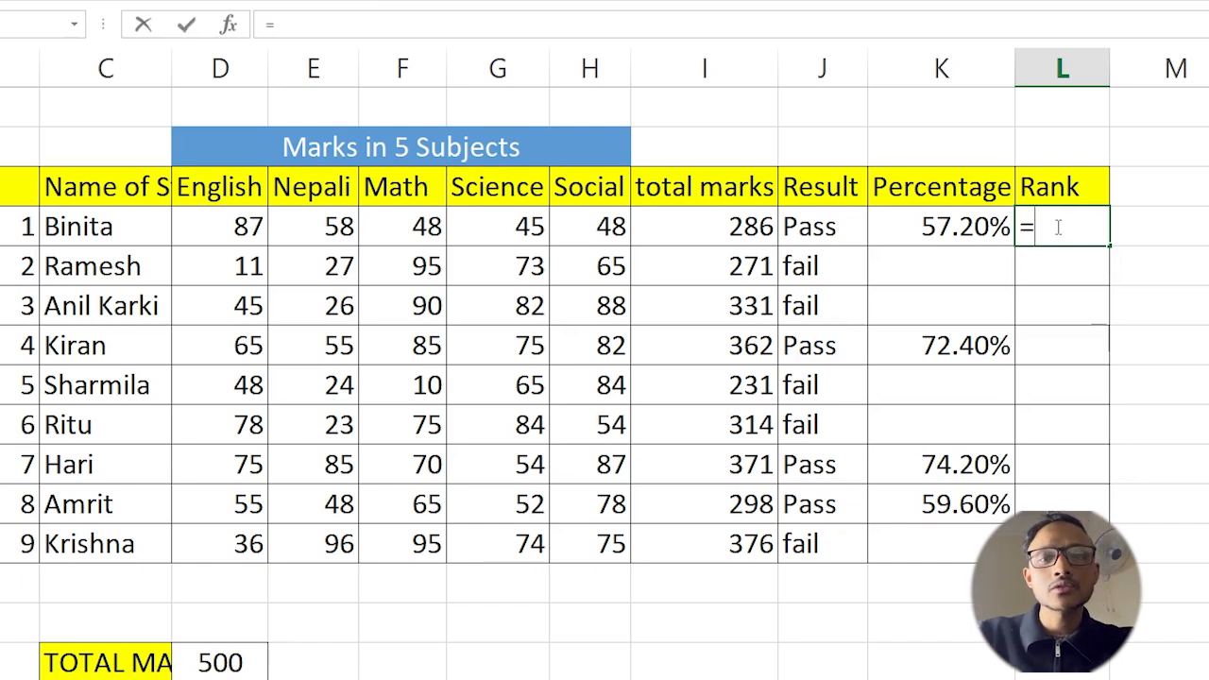
pyautogui.write('if(')
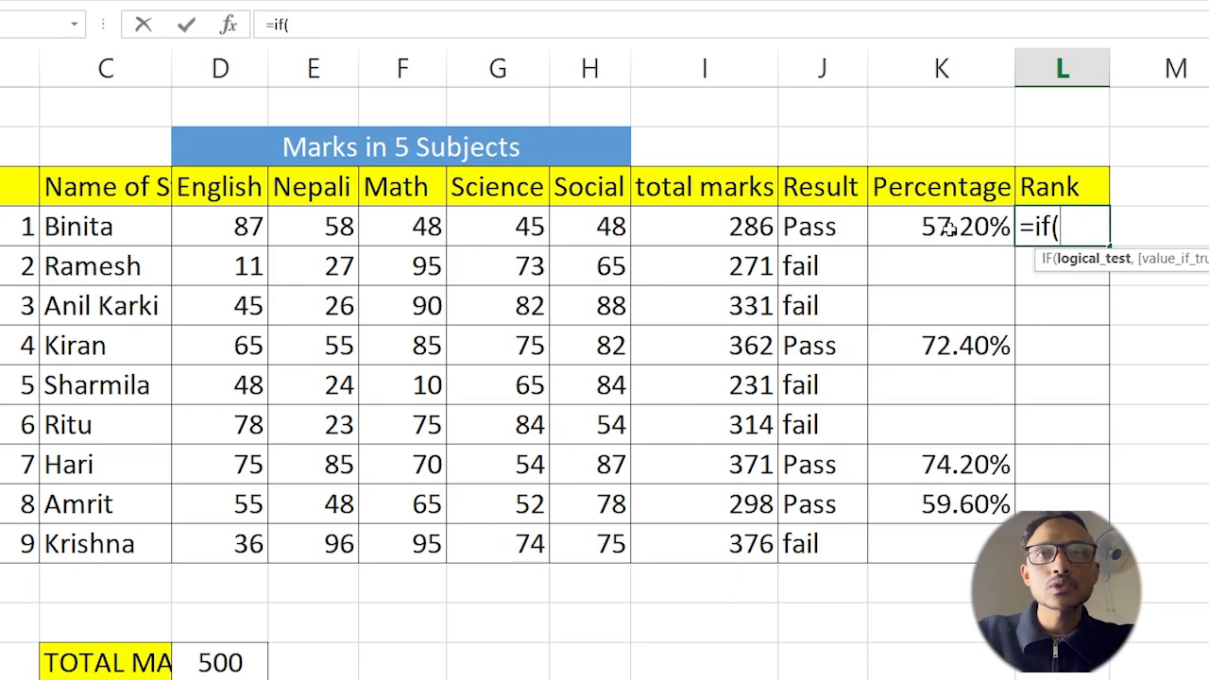
pyautogui.click(947, 227)
pyautogui.write('="",')
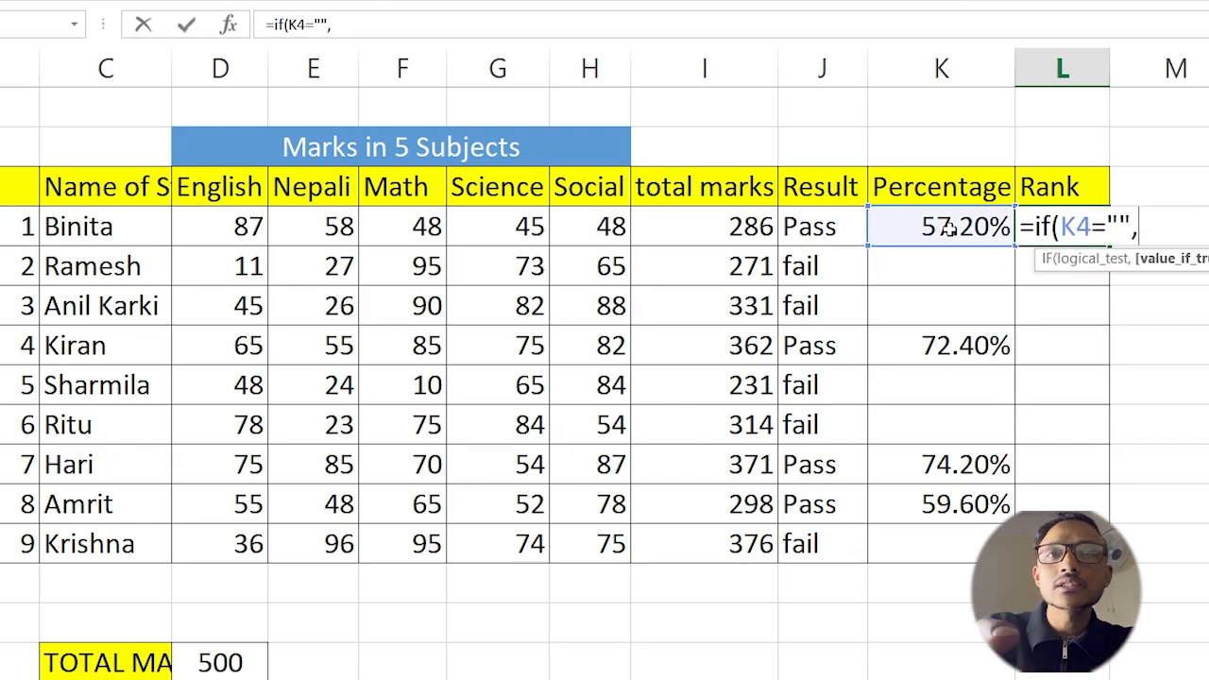
pyautogui.write('""')
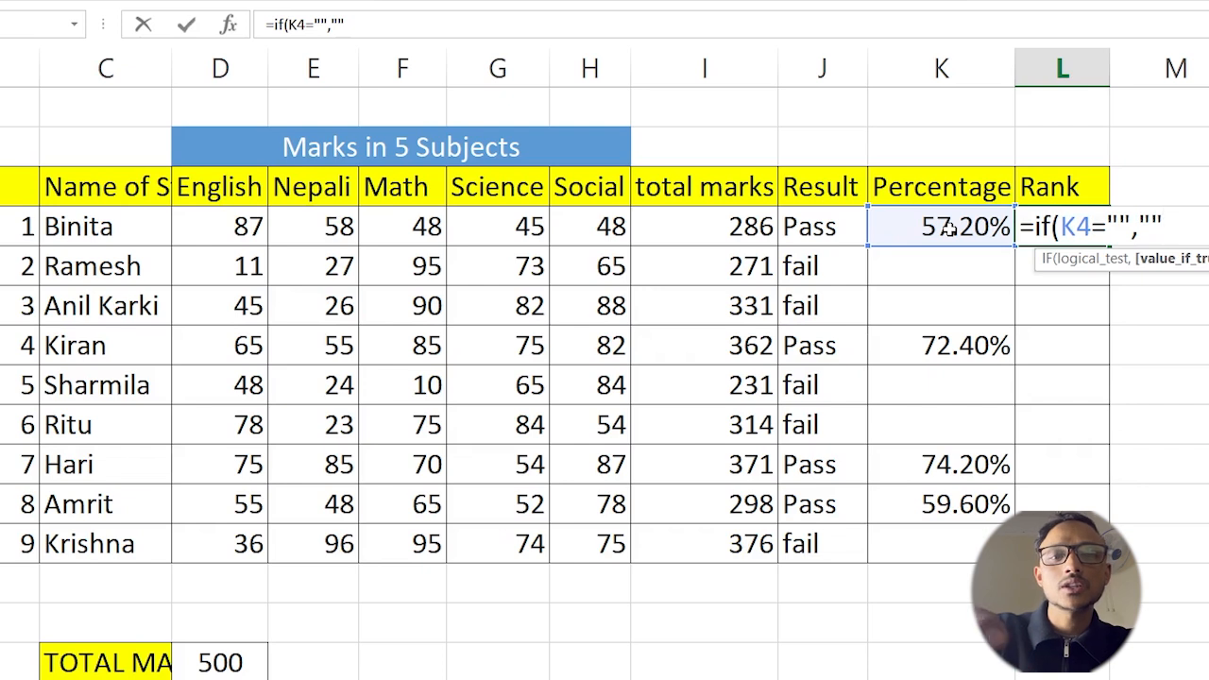
pyautogui.write(',')
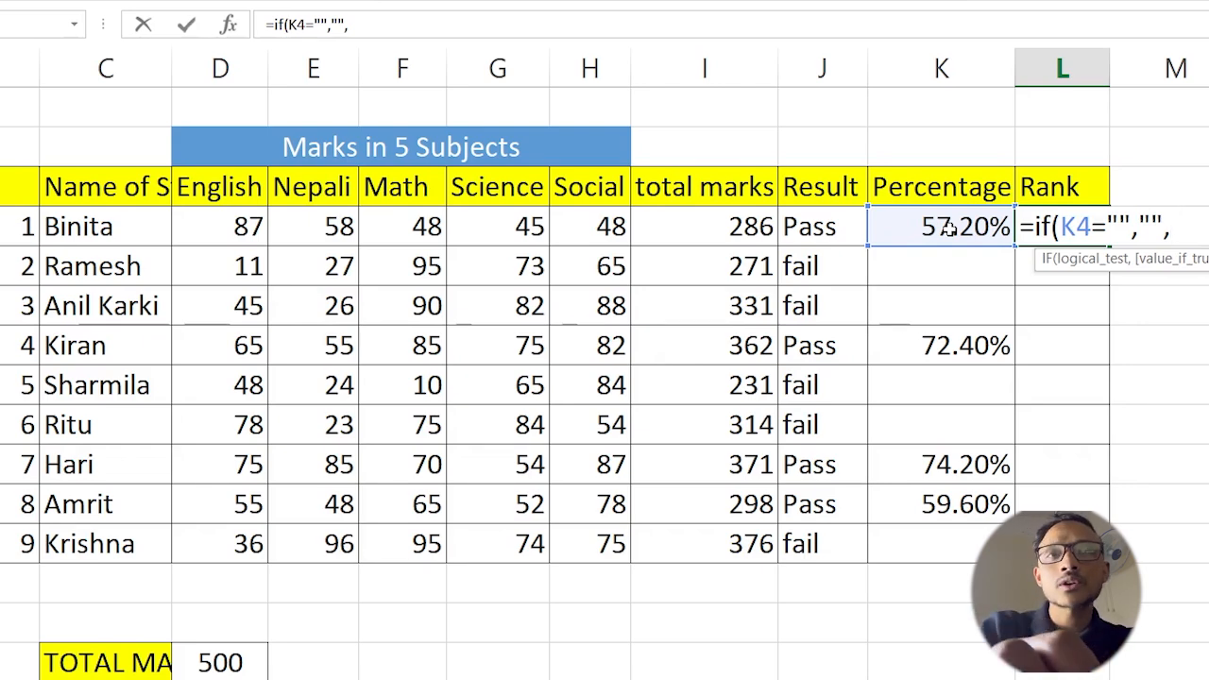
# Complete the IF formula in L4 with RANK(K4,K4:K12) as the value when the test is false
pyautogui.write('rank(')
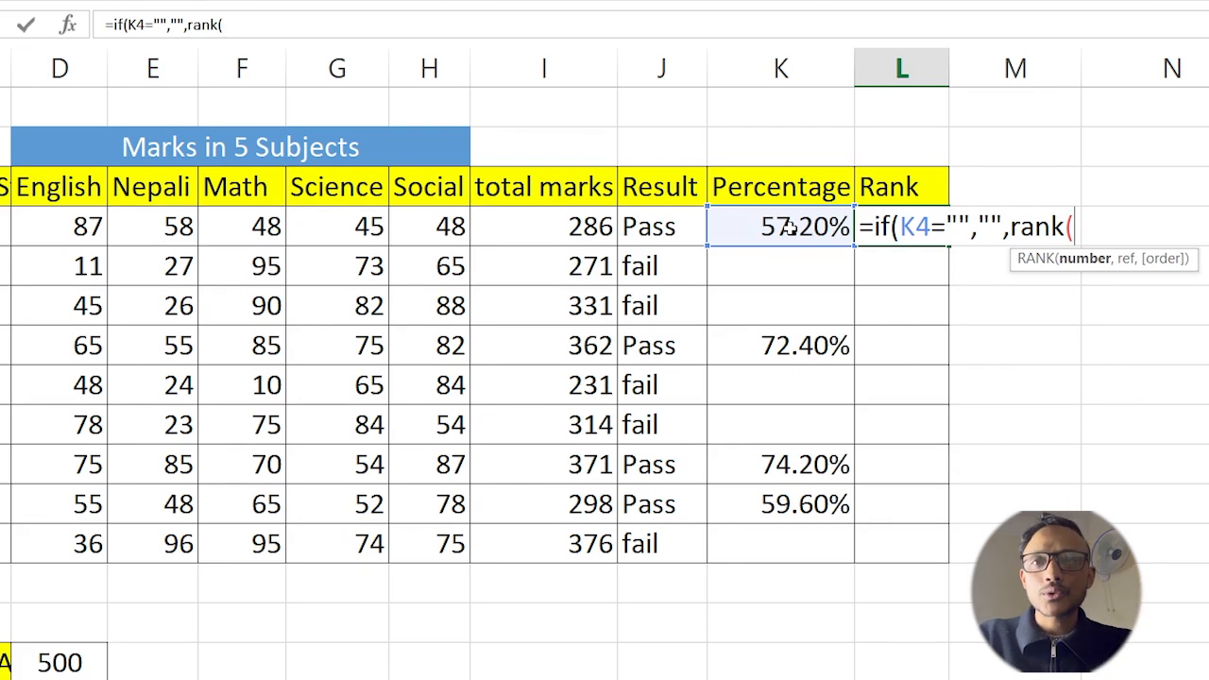
pyautogui.click(789, 227)
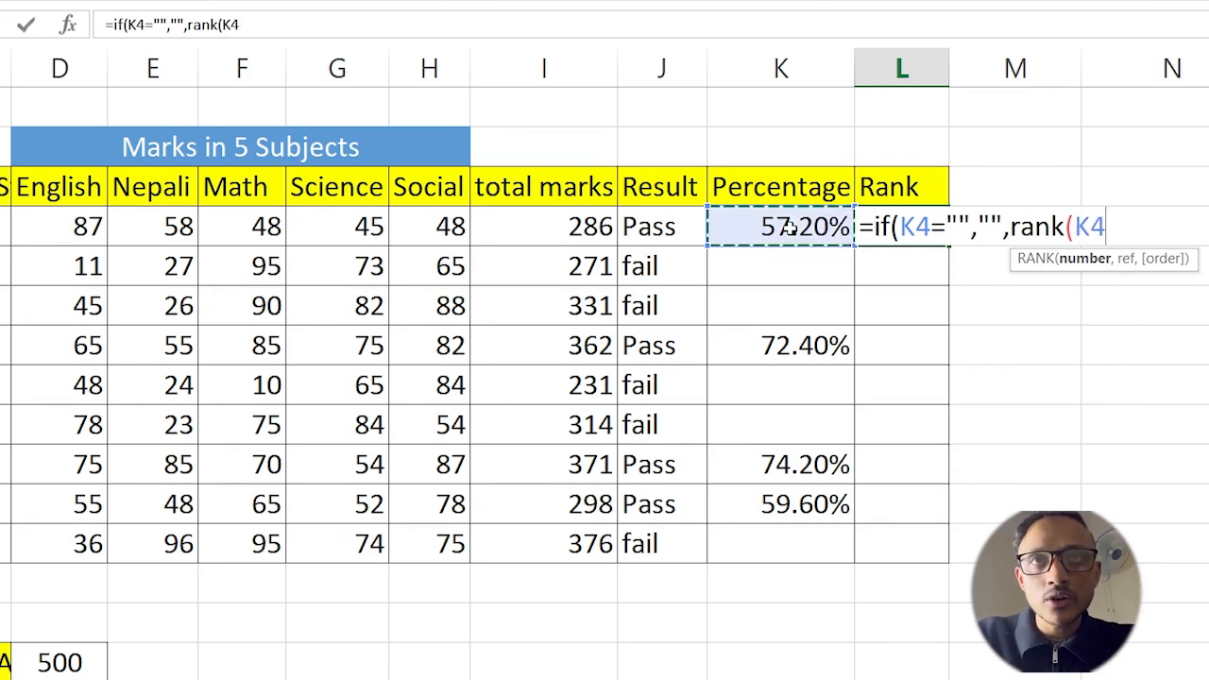
pyautogui.write(',')
pyautogui.moveTo(791, 227); pyautogui.dragTo(792, 556)
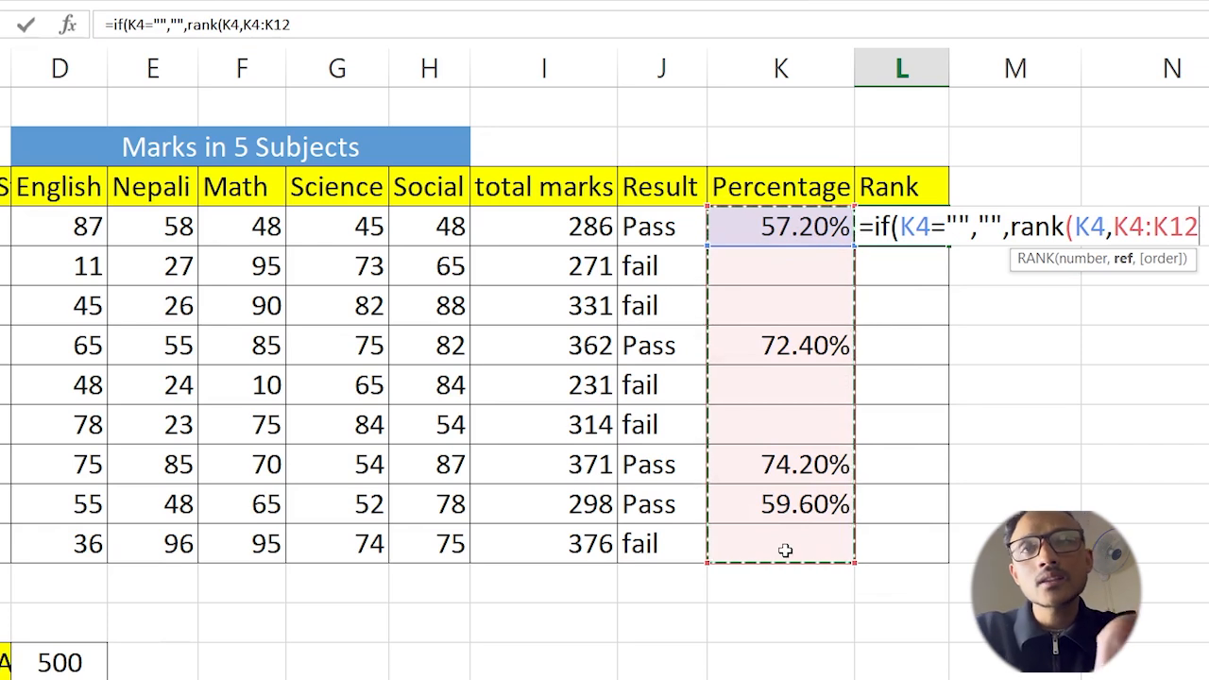
pyautogui.write(')')
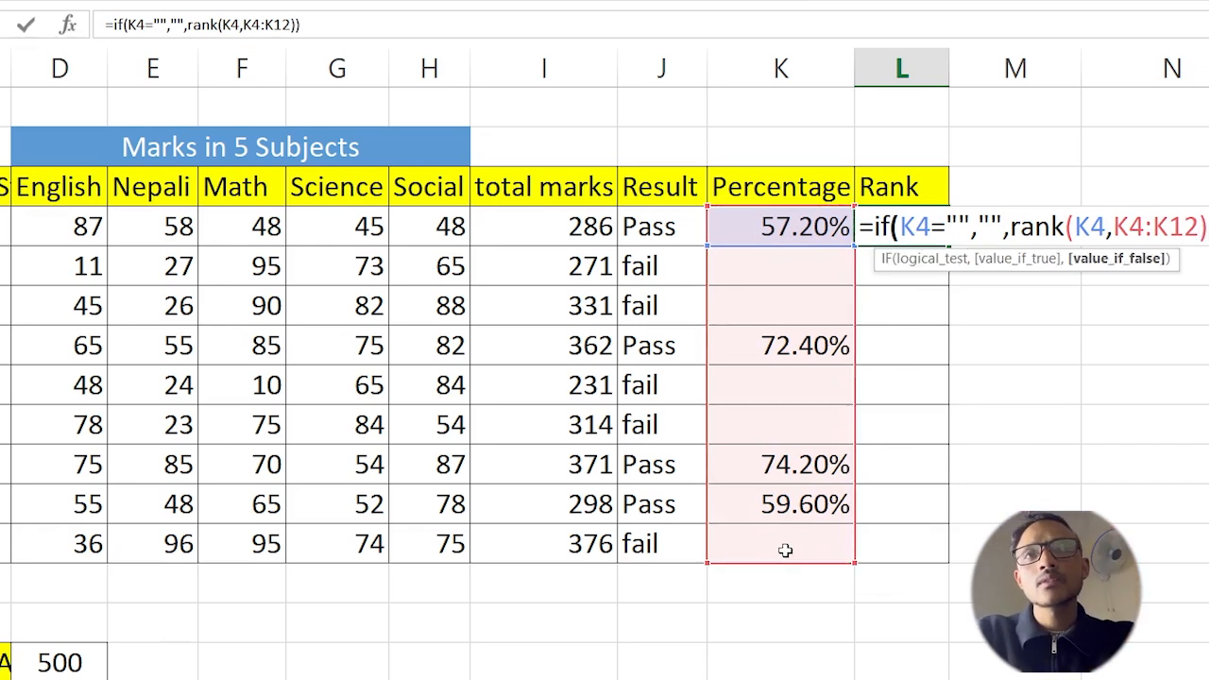
pyautogui.press('Return')
# Copy the Rank formula from L4 down through L12 and inspect the ranges referenced in L4 and L5
pyautogui.click(934, 224)
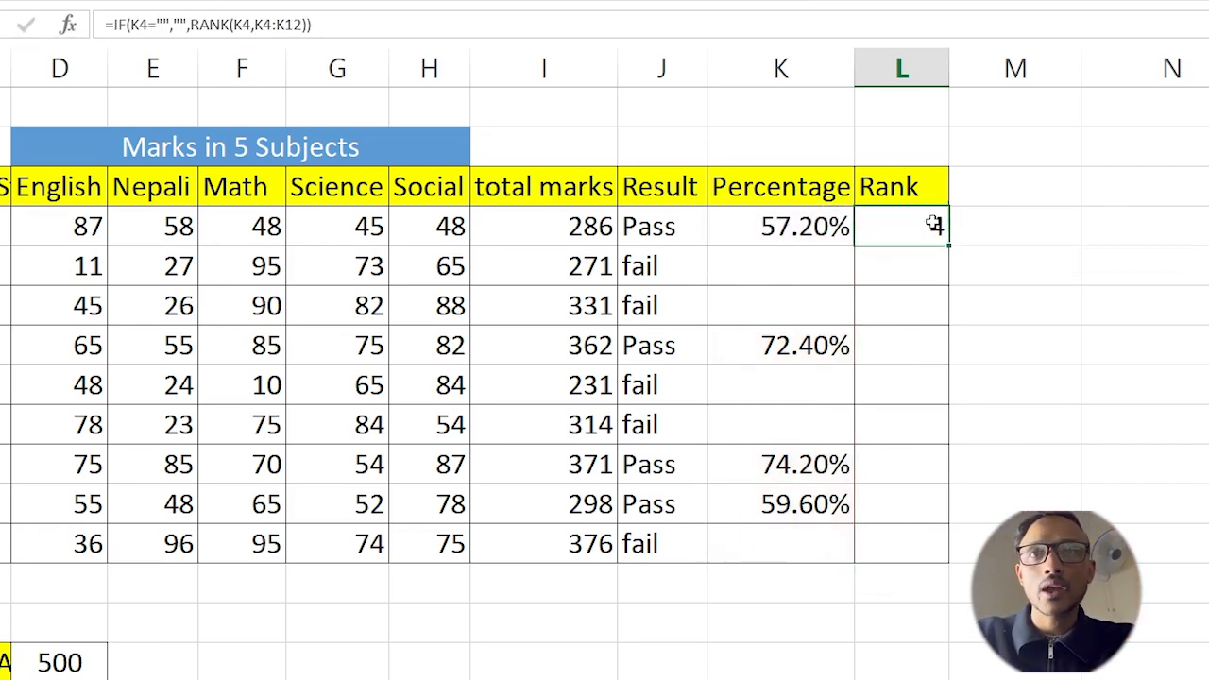
pyautogui.doubleClick(949, 246)
pyautogui.doubleClick(902, 228)
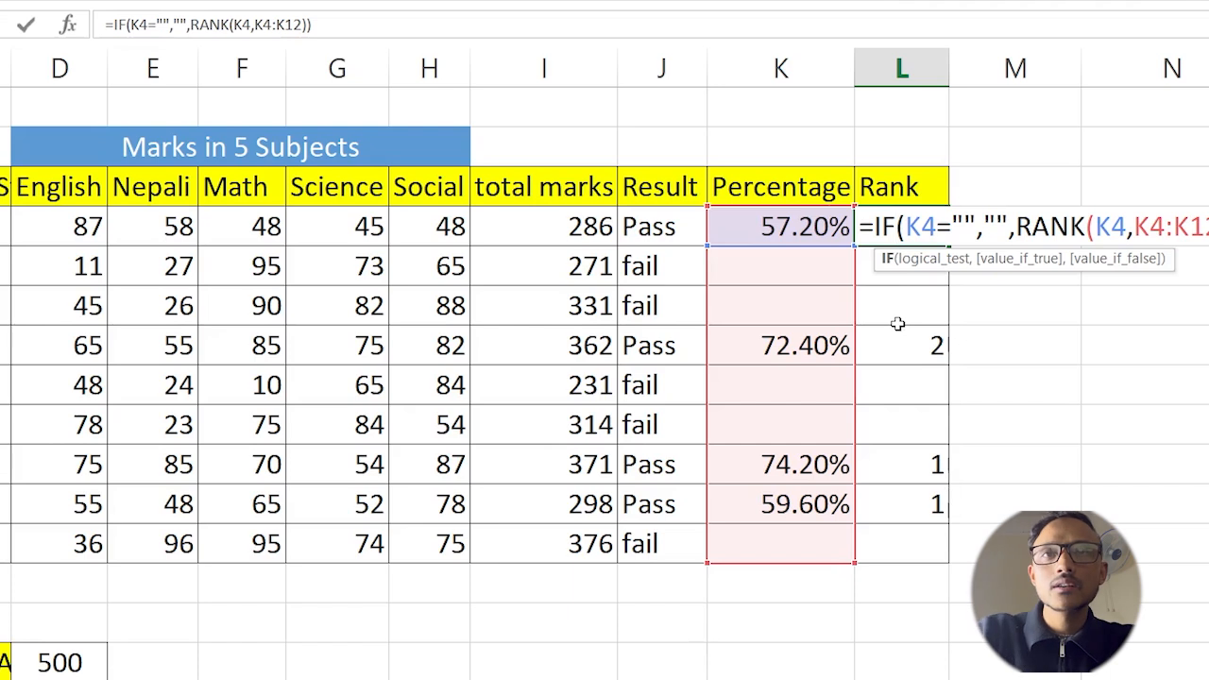
pyautogui.click(904, 313)
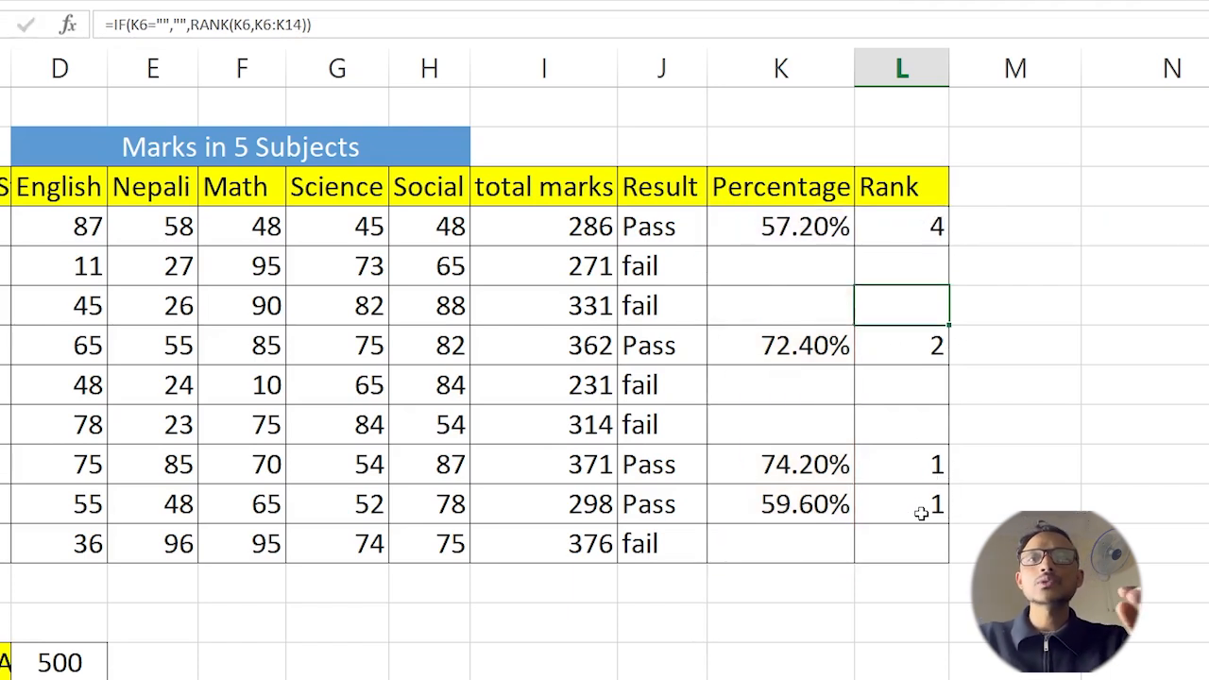
pyautogui.press('Up')
pyautogui.press('F2')
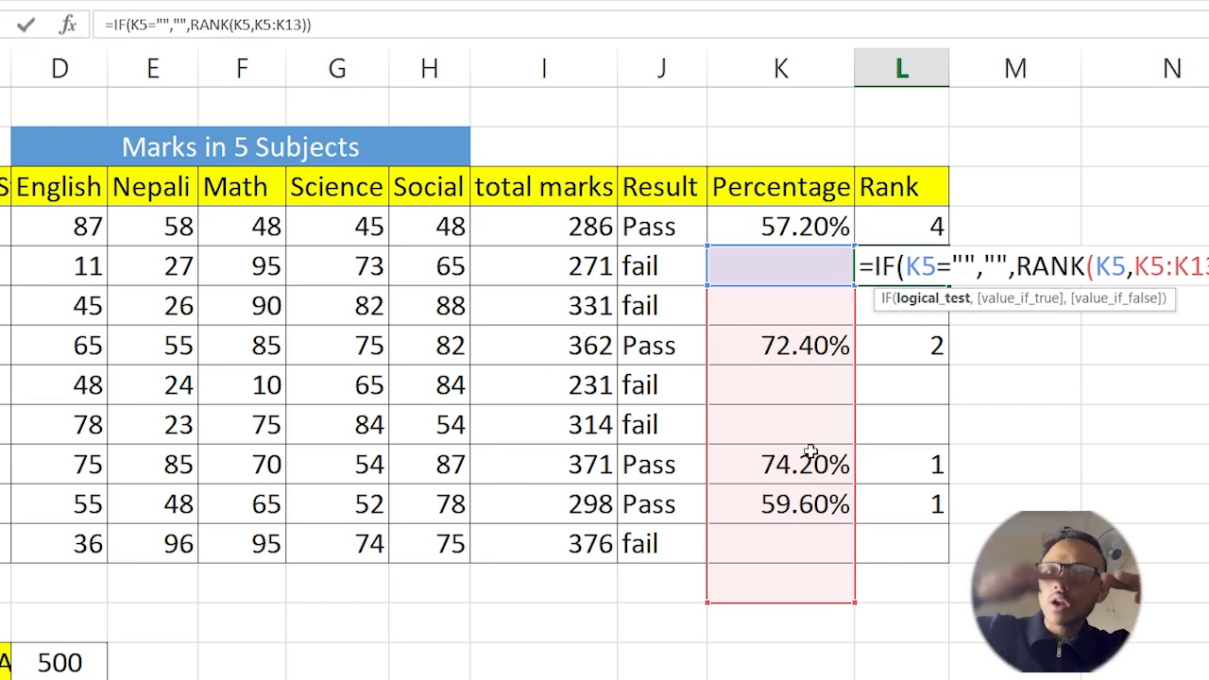
pyautogui.press('Return')
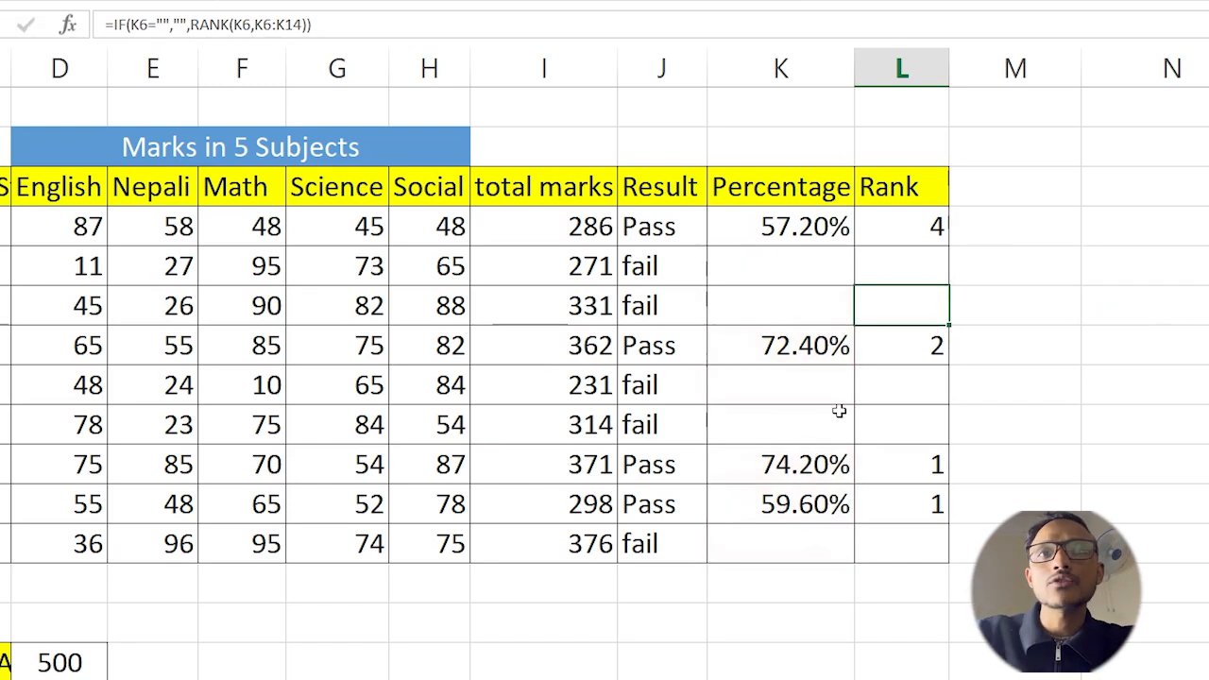
# Make the RANK range in L4's formula absolute as $K$4:$K$12 and copy the corrected formula down through L12
pyautogui.doubleClick(916, 224)
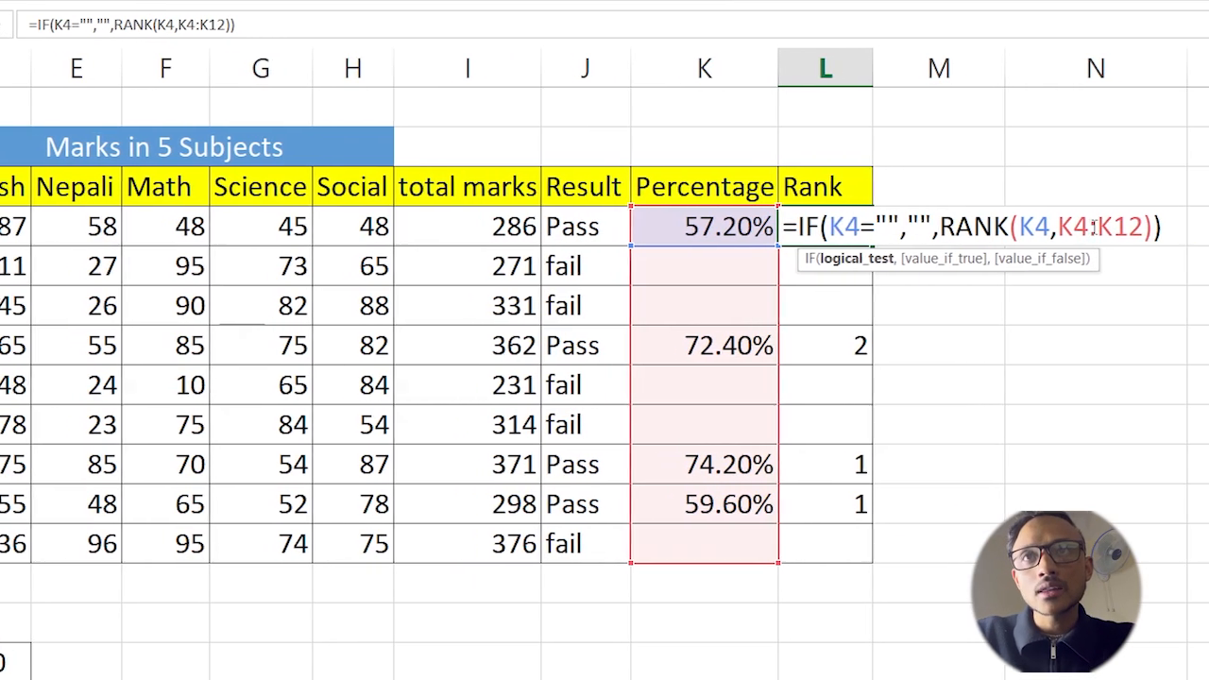
pyautogui.click(1056, 227)
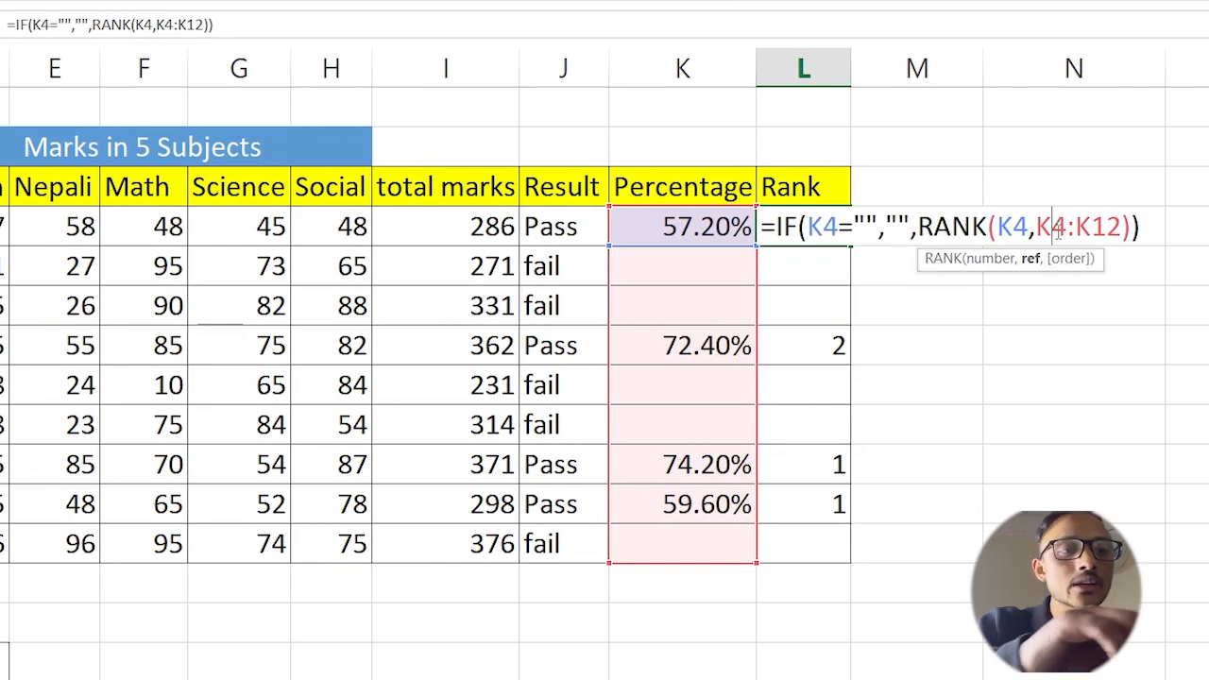
pyautogui.press('F4')
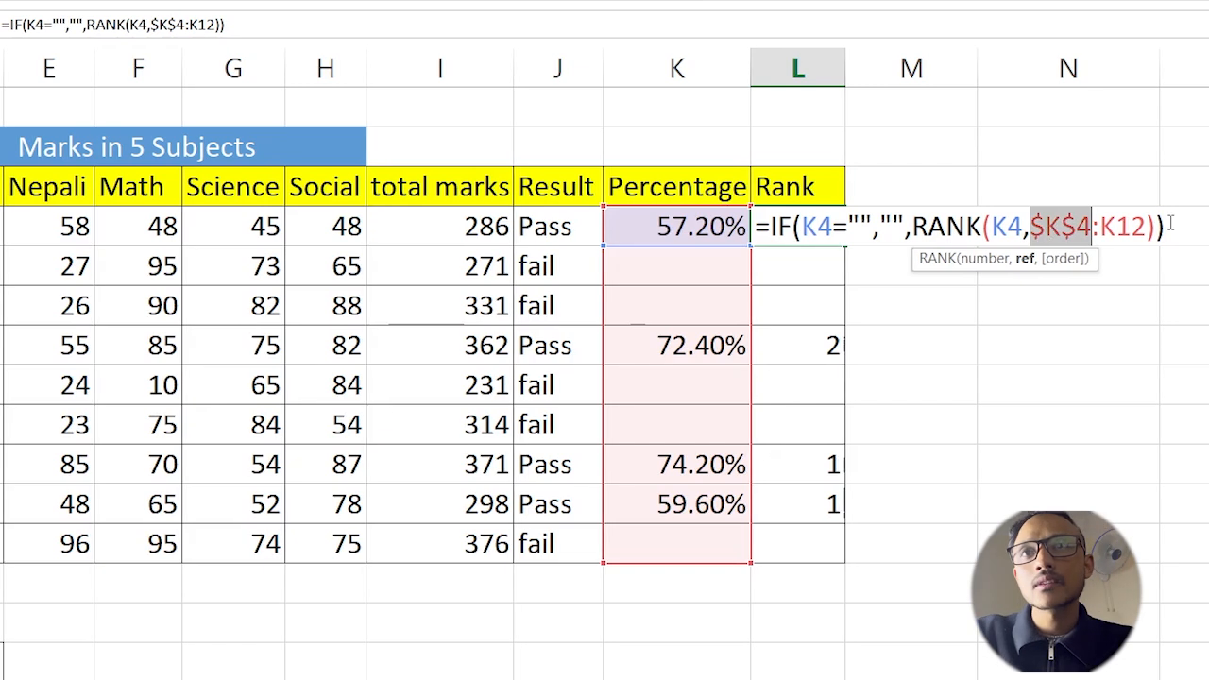
pyautogui.click(1117, 225)
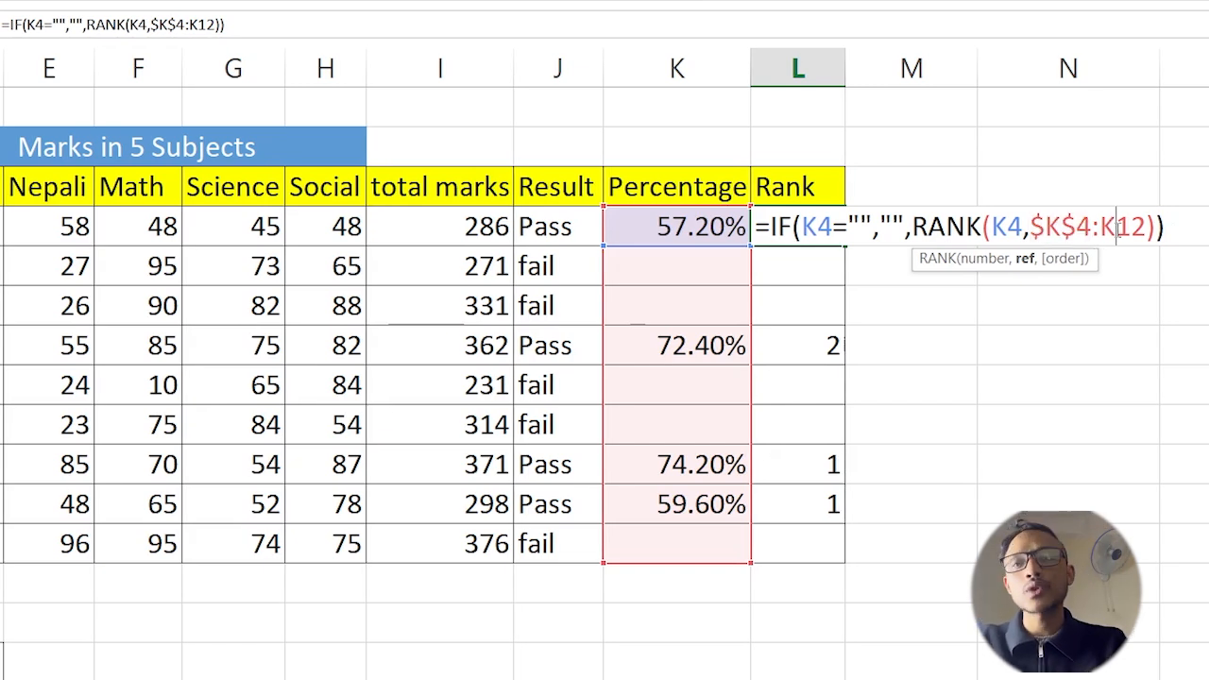
pyautogui.press('F4')
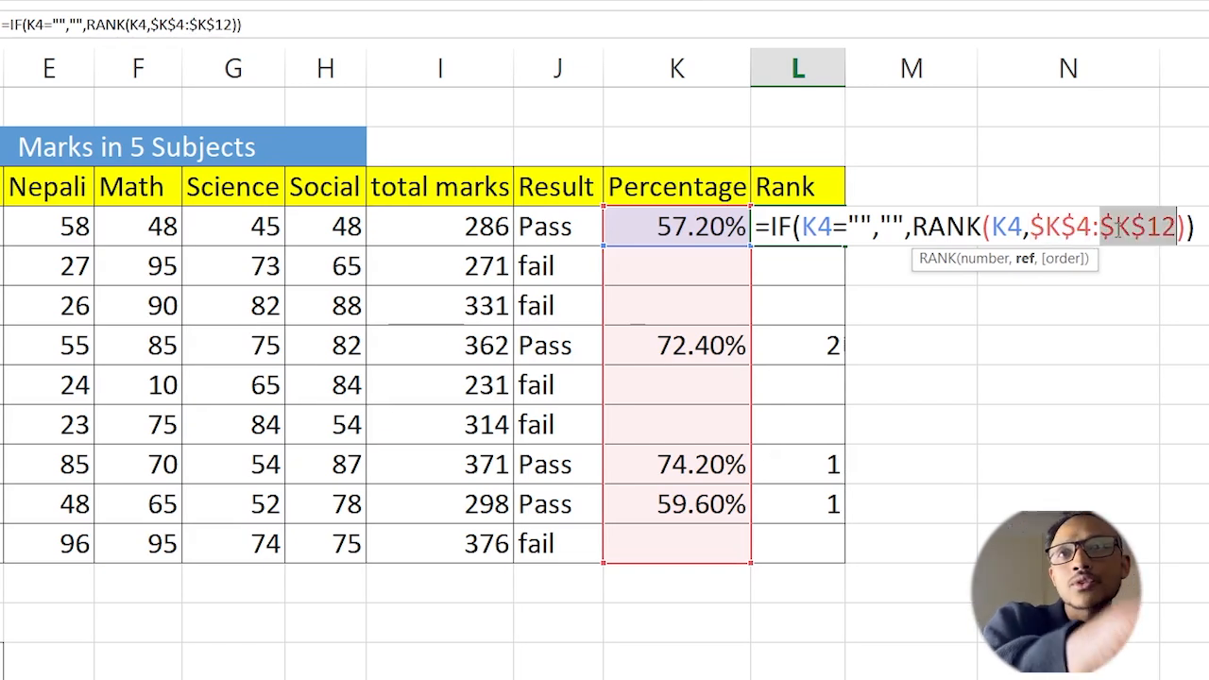
pyautogui.hotkey('ctrl', 'Return')
pyautogui.doubleClick(845, 245)
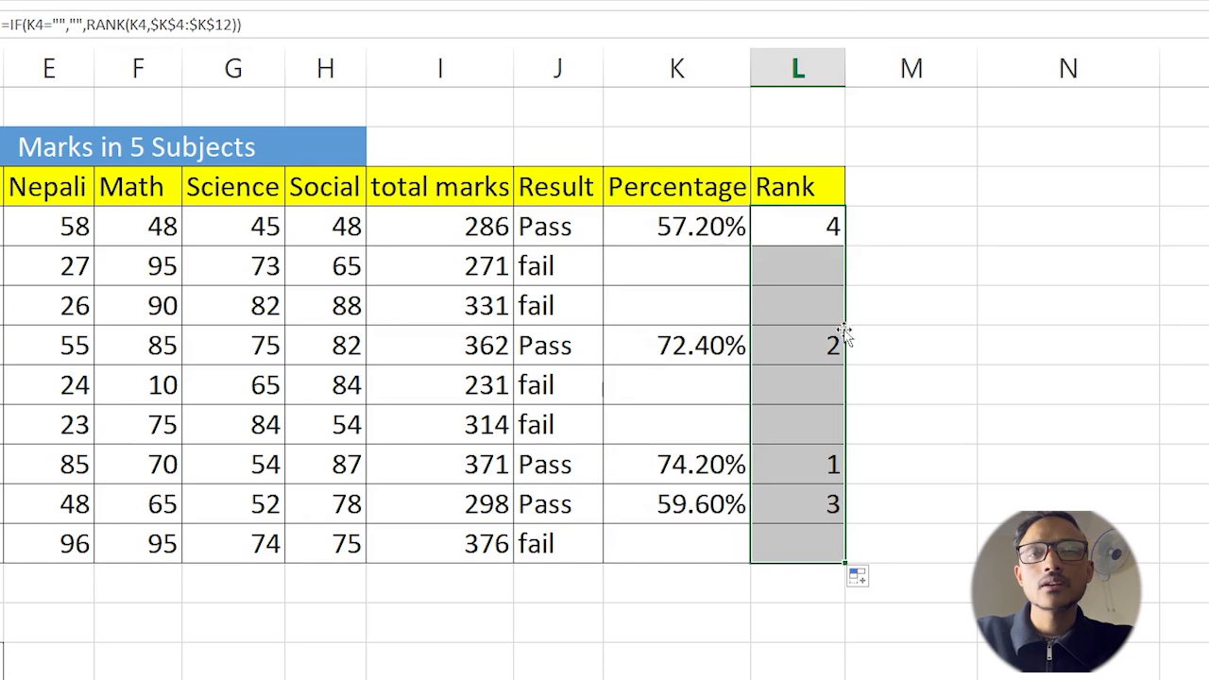